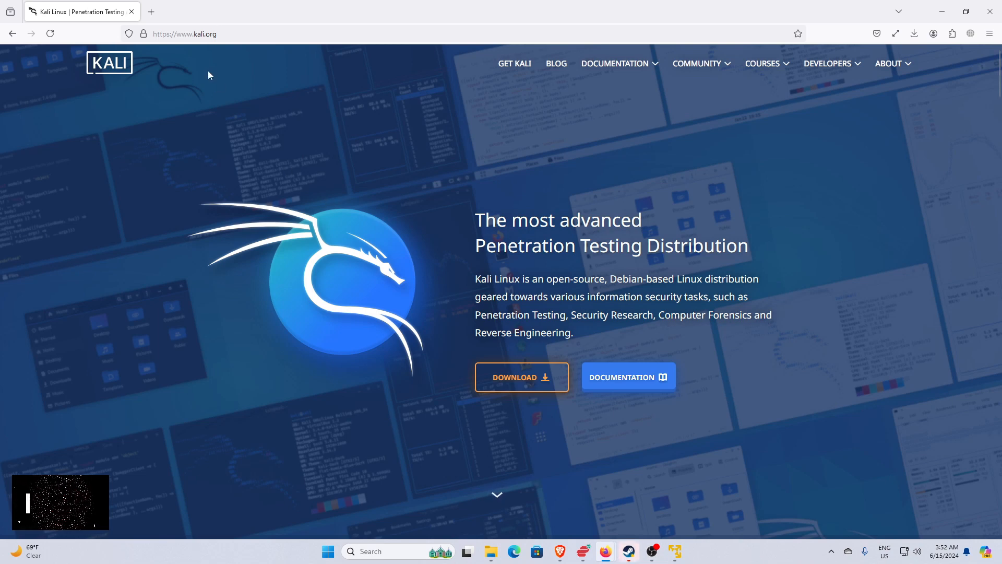
left_click(217, 36)
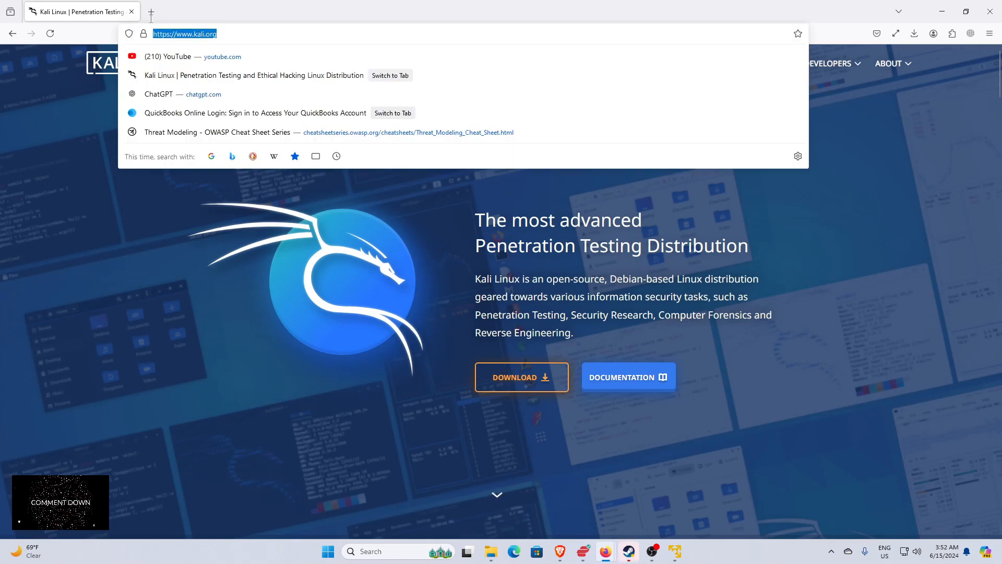
left_click(227, 33)
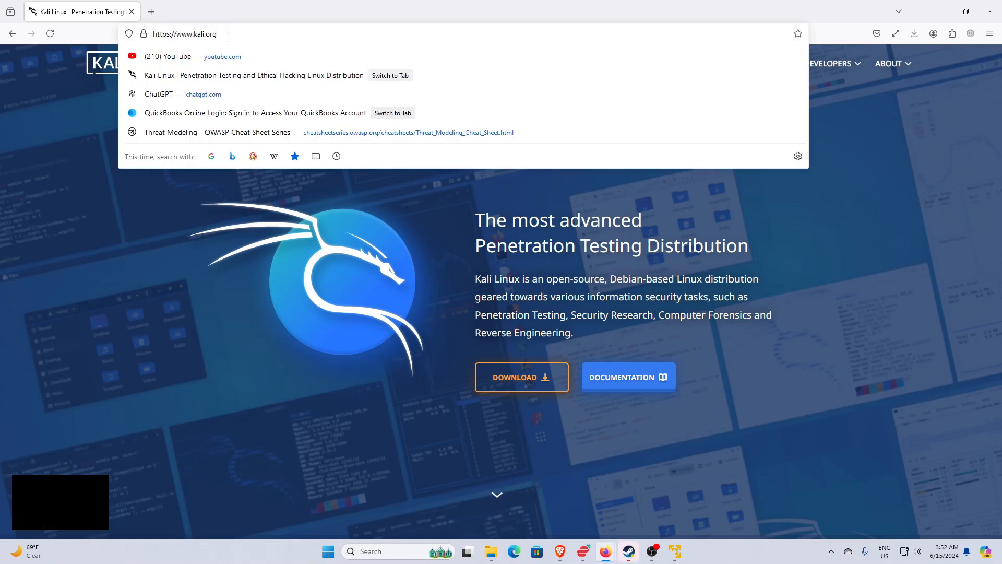
left_click(196, 218)
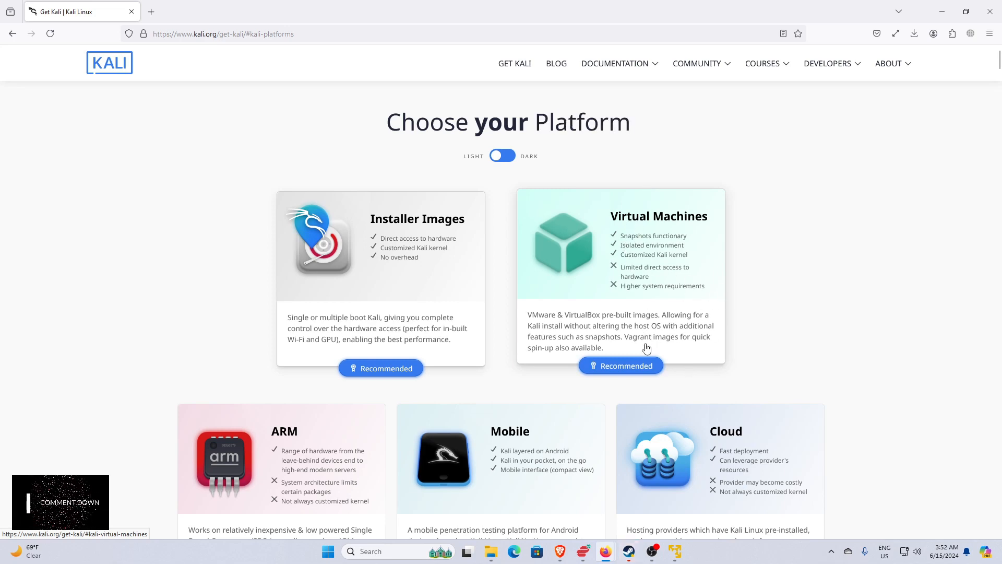
Examine the platform choices and the Installer Images section on the Get Kali page.
scroll(647, 339, "down", 8)
scroll(655, 341, "down", 8)
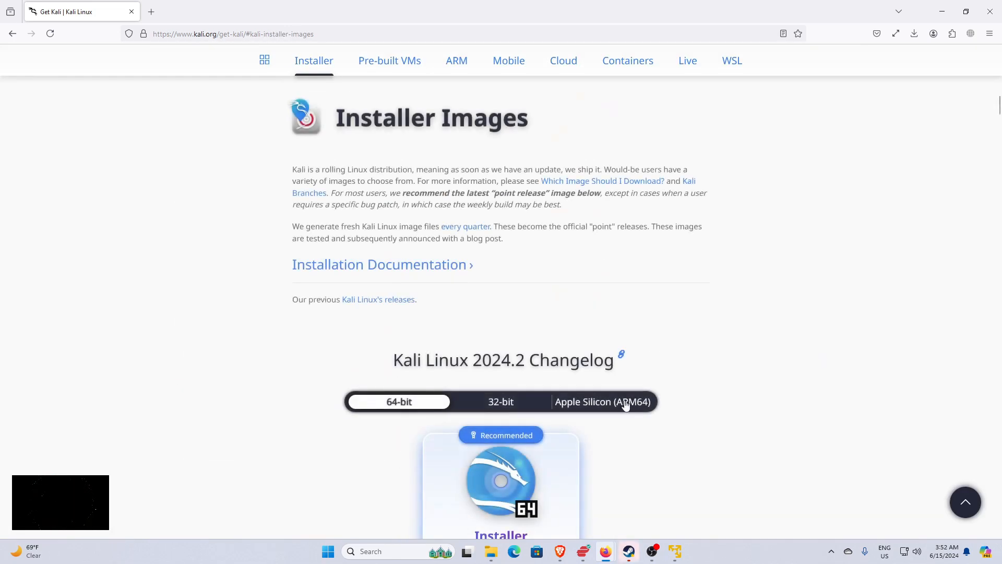
scroll(575, 345, "down", 4)
scroll(559, 309, "down", 3)
scroll(557, 318, "up", 4)
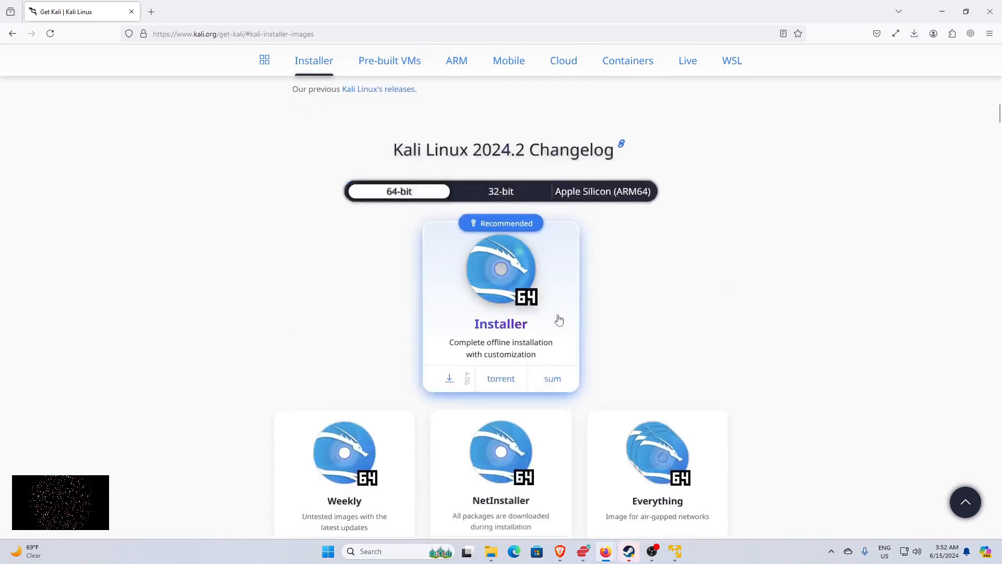
scroll(557, 298, "down", 7)
scroll(556, 302, "up", 20)
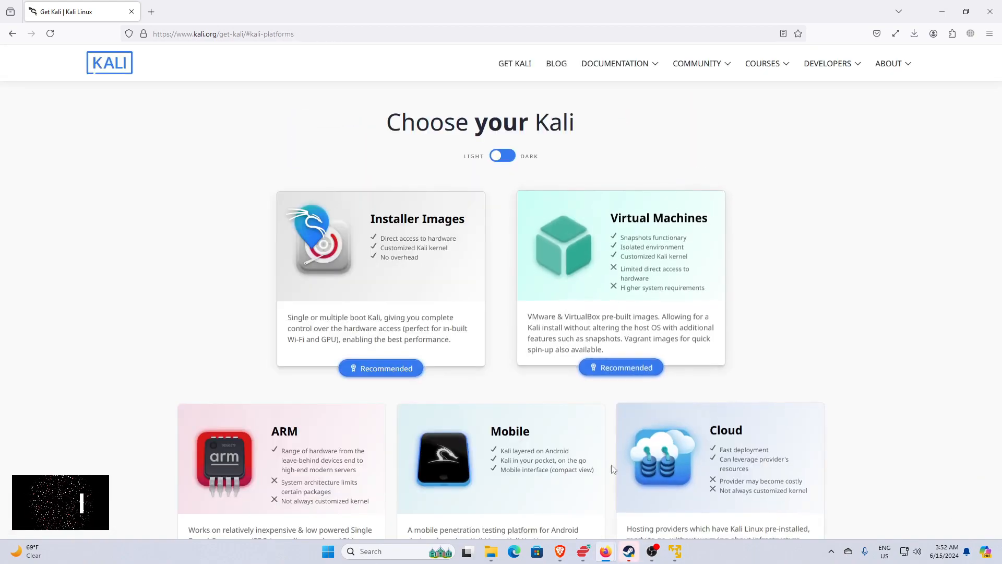
scroll(607, 428, "down", 9)
scroll(607, 385, "down", 5)
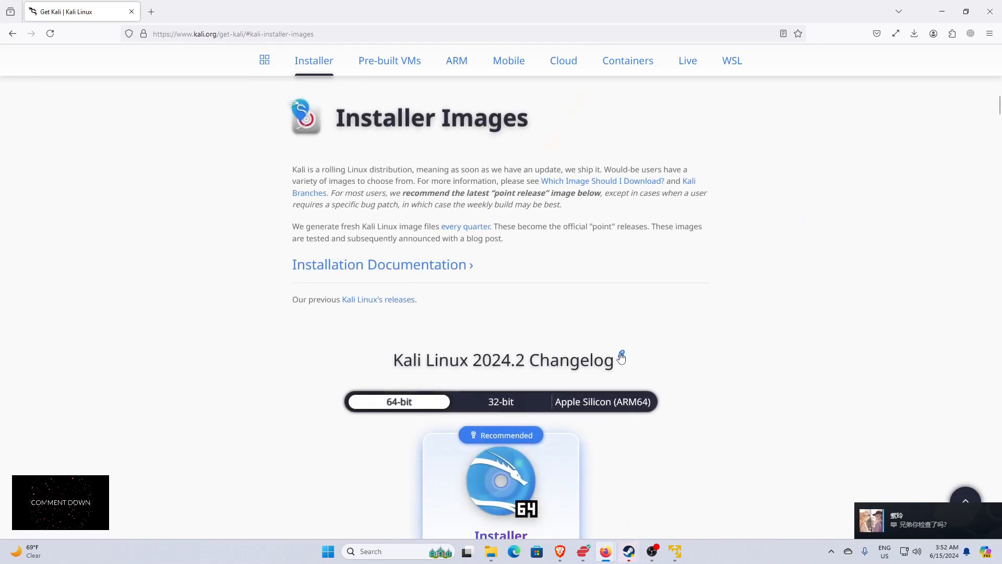
Open the Kali Linux 2024.2 changelog in a new tab and highlight "GNOME 46" in the release title.
middle_click(620, 356)
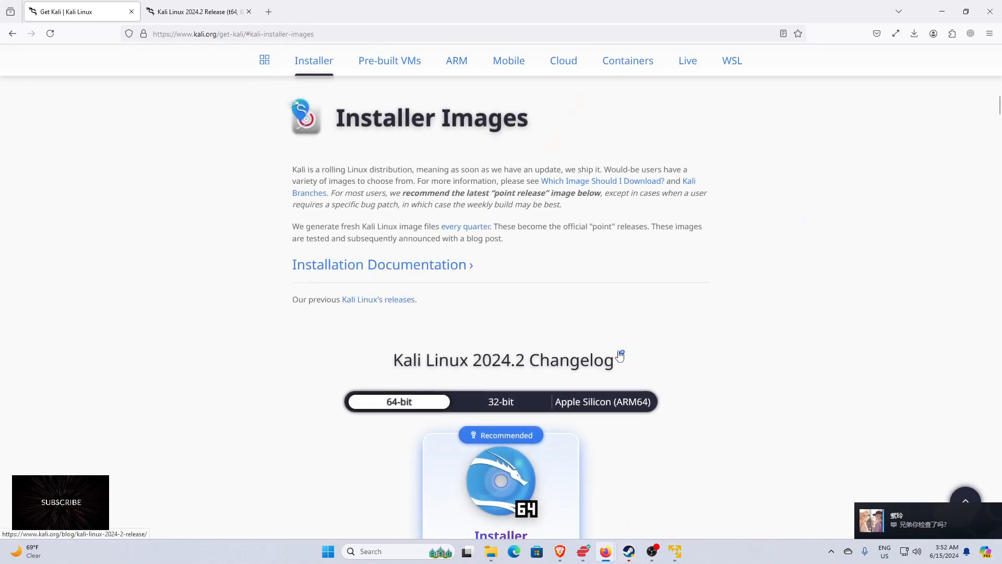
left_click(178, 15)
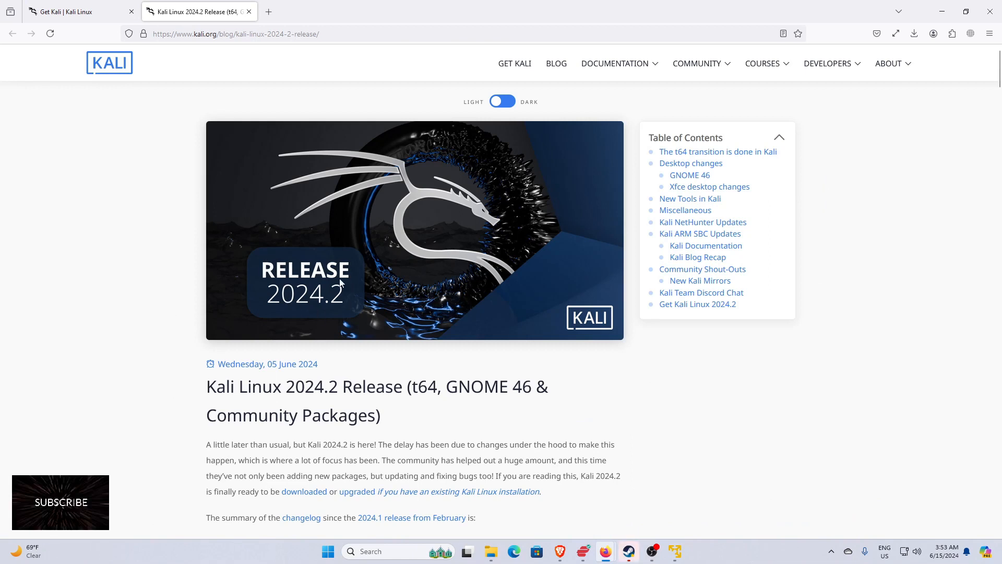
scroll(305, 268, "down", 3)
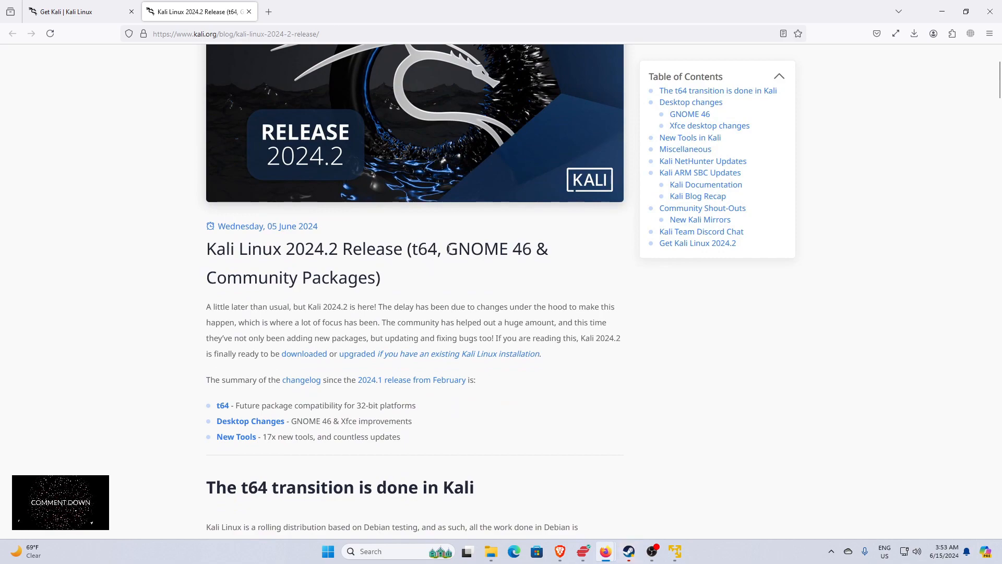
left_click_drag(447, 248, 527, 265)
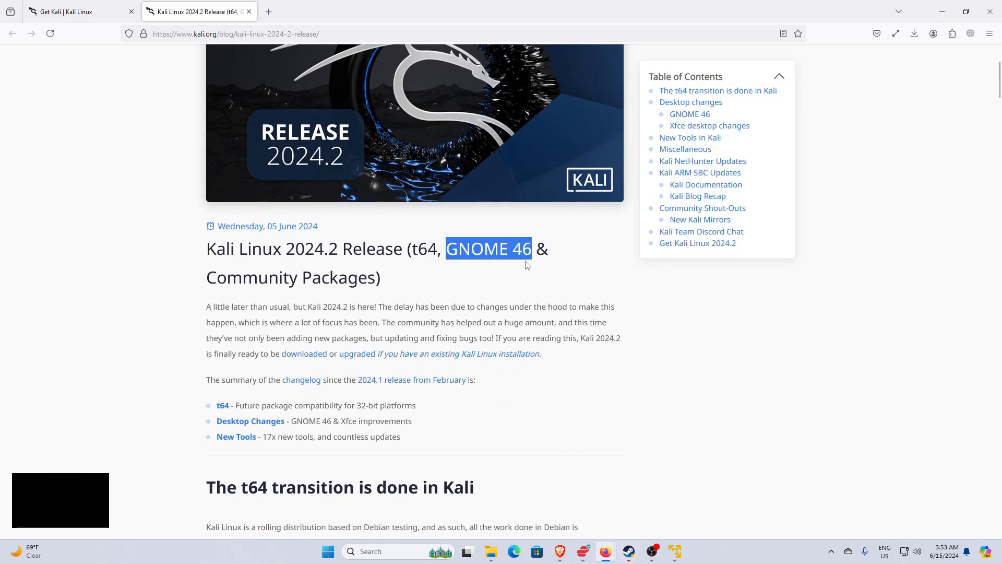
Read through the desktop changes in the release notes and highlight the "New Tools in Kali" section with its tool list.
scroll(381, 298, "down", 15)
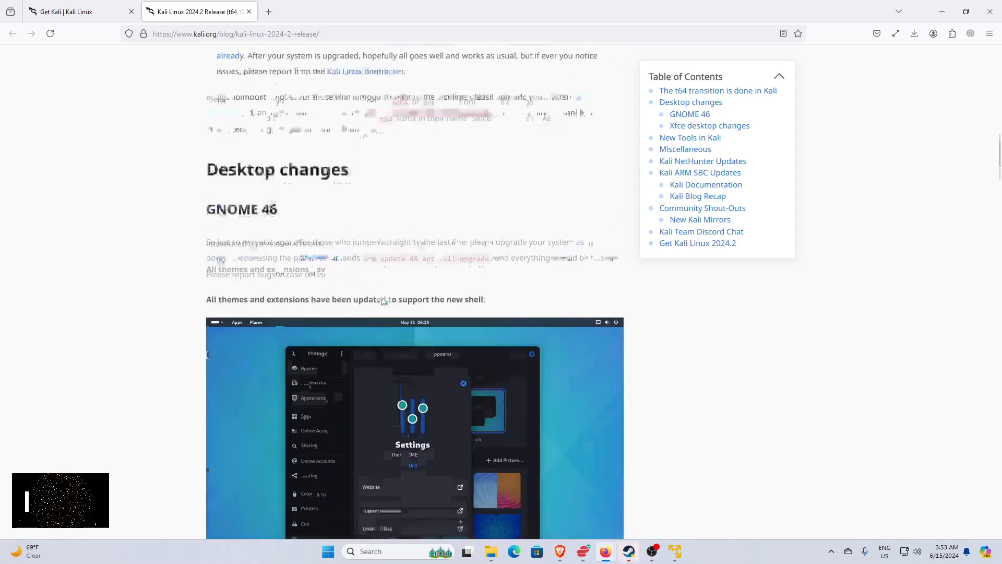
scroll(344, 261, "down", 7)
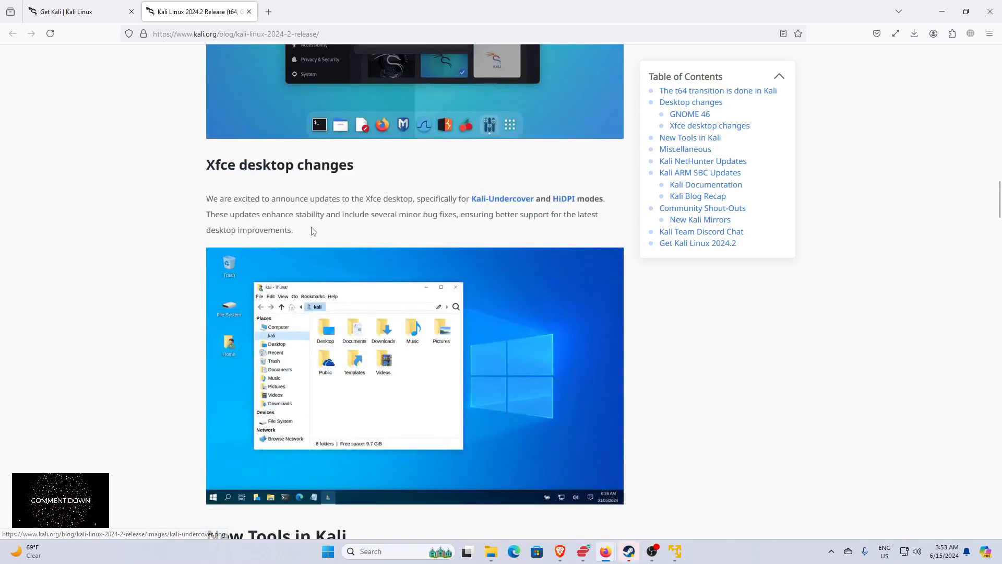
scroll(313, 231, "down", 8)
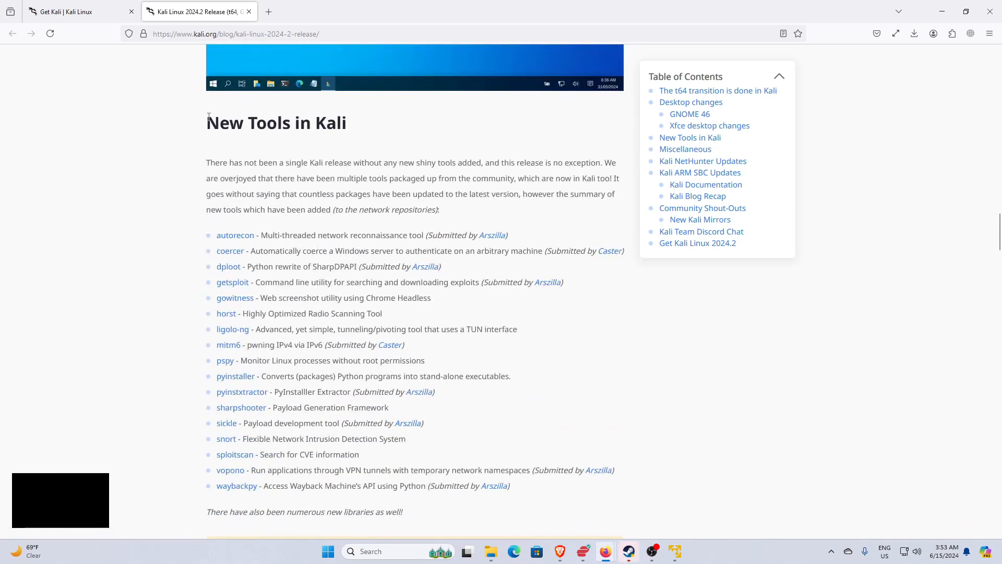
left_click_drag(207, 118, 438, 488)
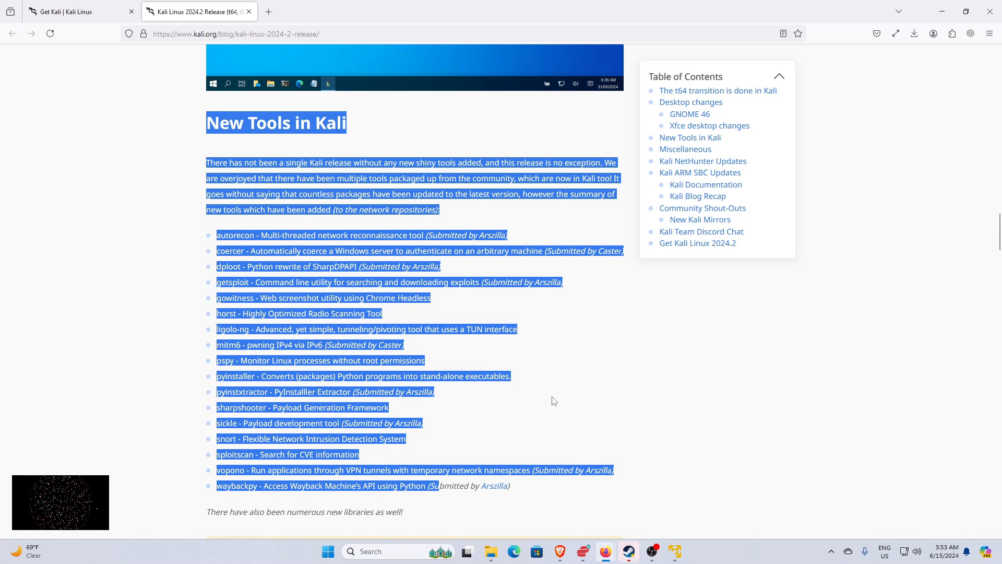
scroll(553, 401, "down", 3)
scroll(583, 348, "up", 5)
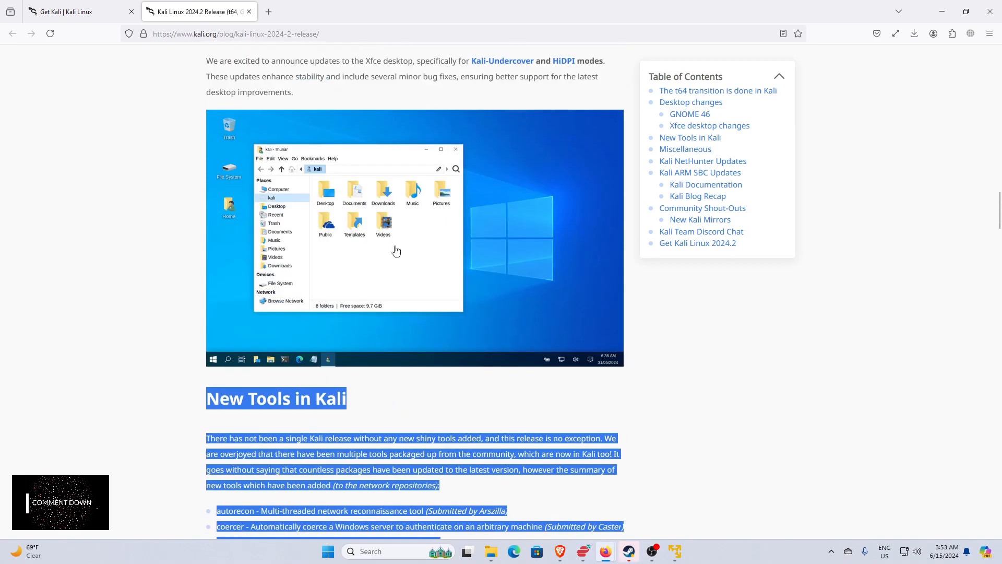
Return to the Get Kali page and open the Virtual Machines platform to show the 64-bit pre-built images.
left_click(102, 15)
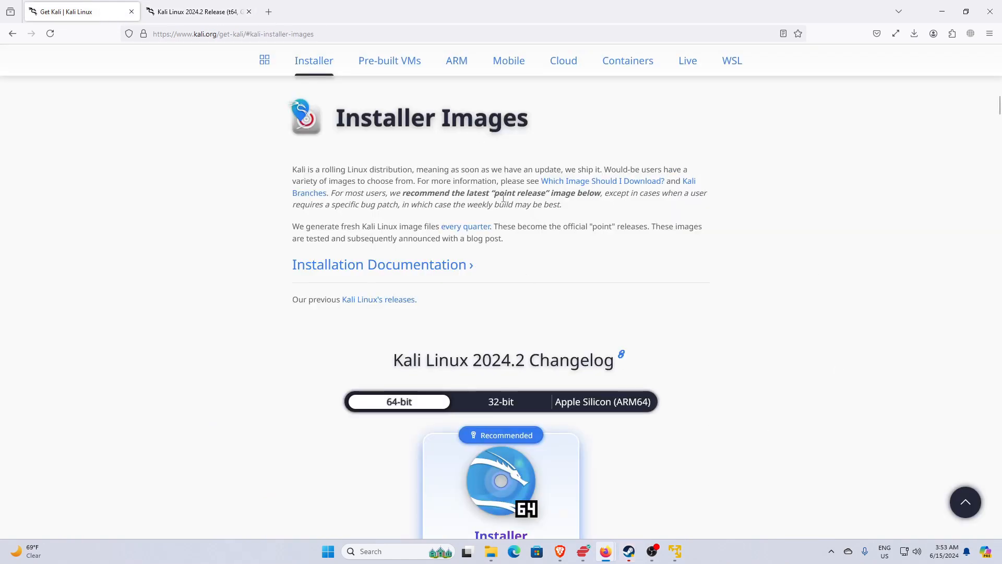
scroll(503, 199, "up", 10)
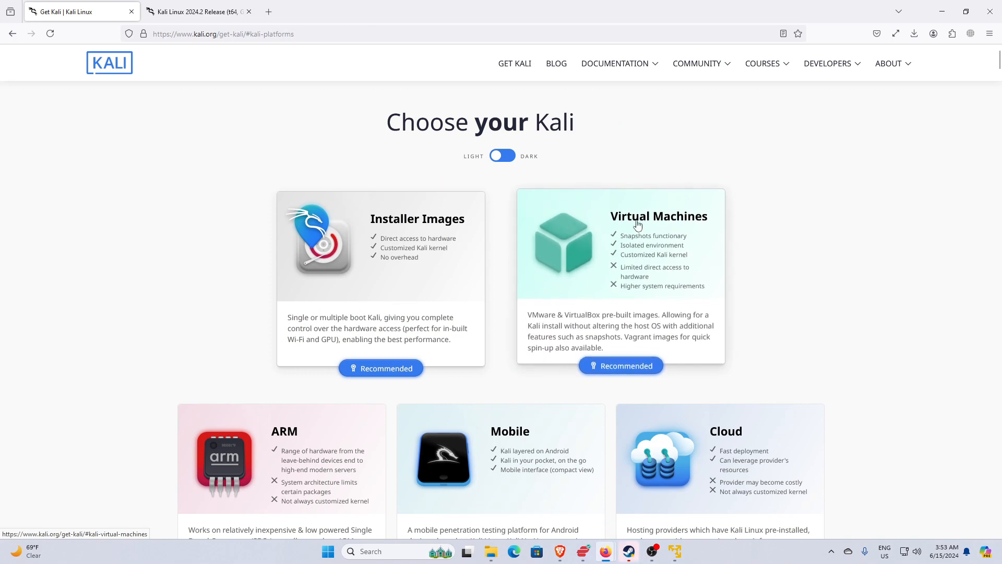
left_click(656, 280)
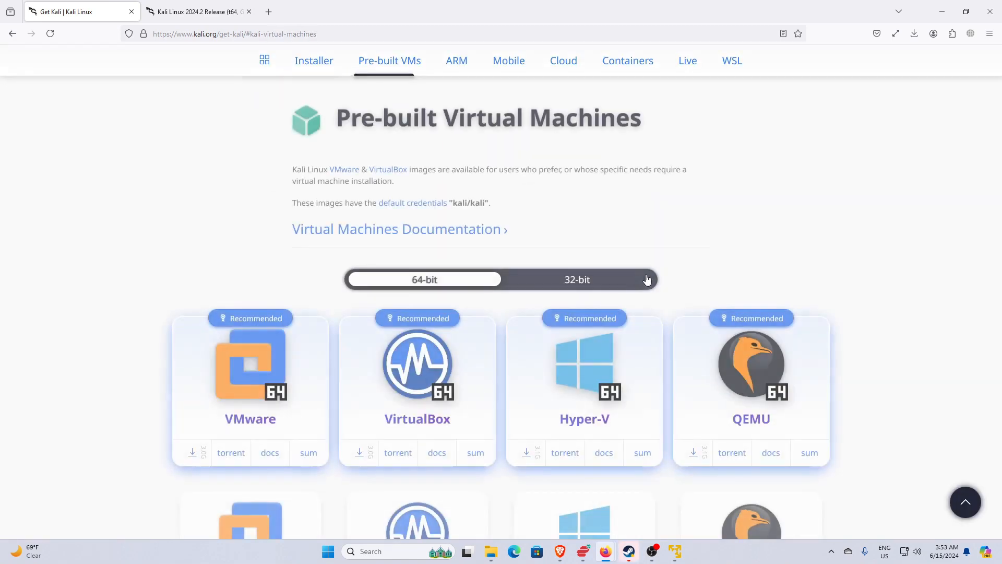
scroll(214, 304, "down", 3)
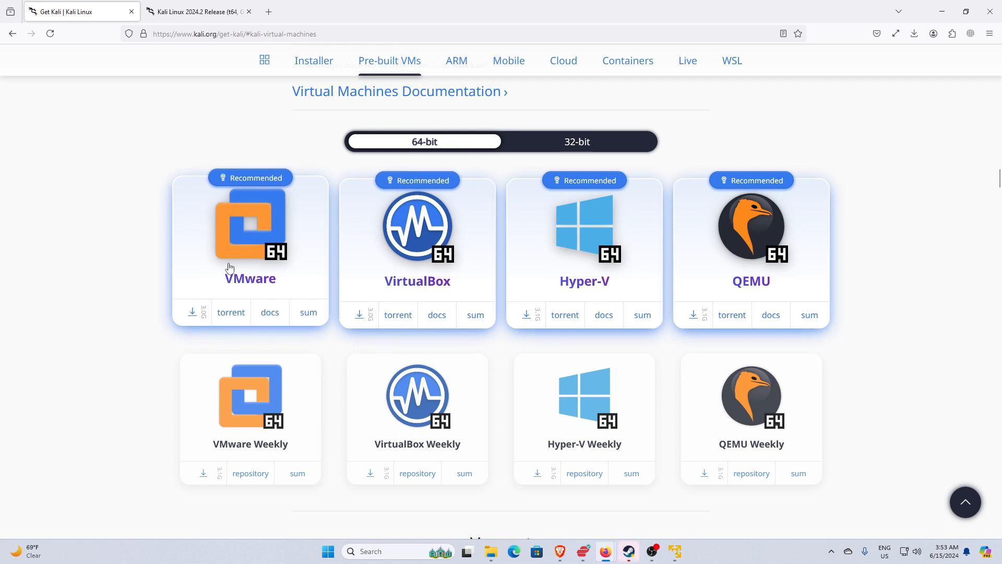
Start downloading the recommended 64-bit VMware image of Kali Linux 2024.2 and cancel the download.
left_click(204, 320)
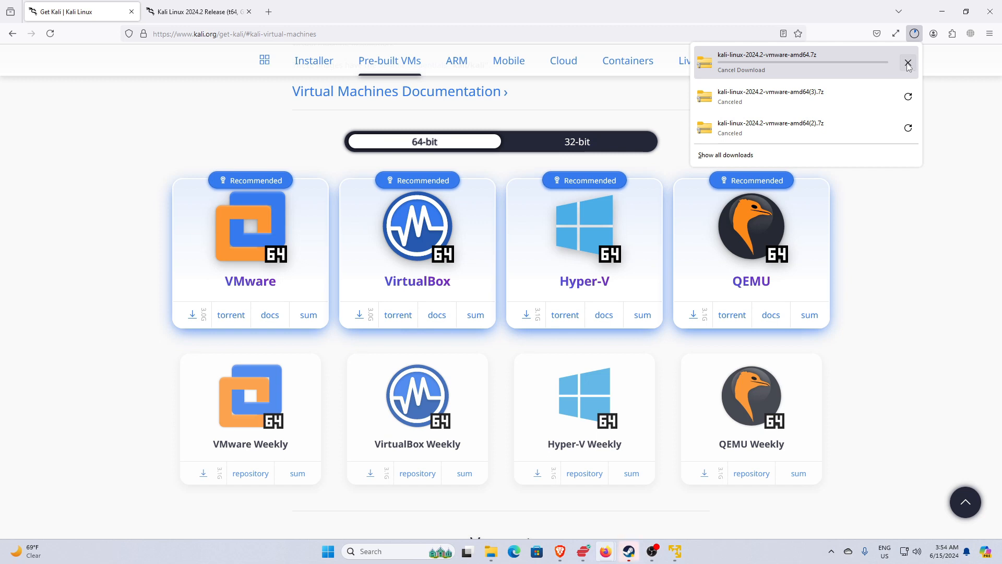
left_click(908, 63)
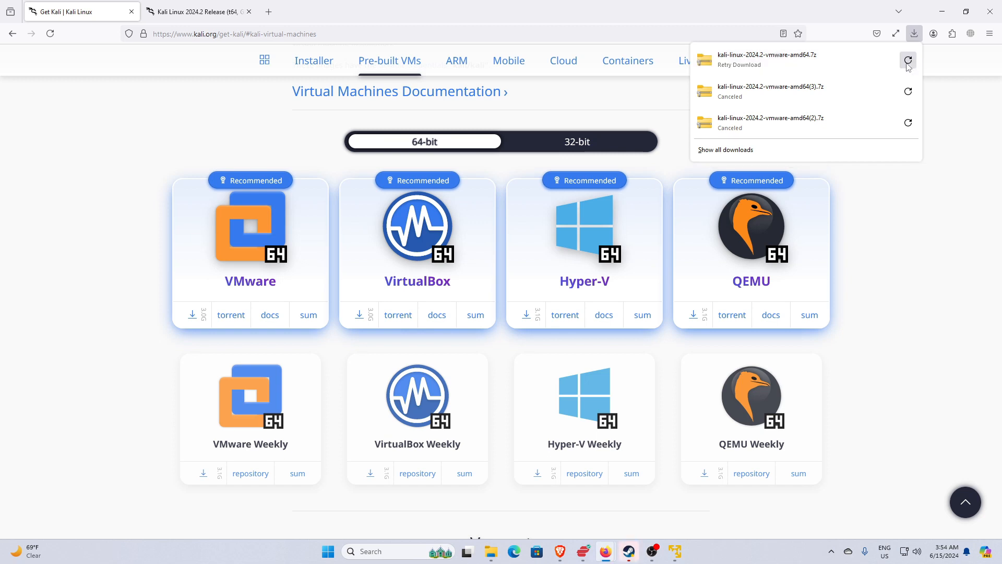
Minimize the browser, switch to VMware Workstation 17 Player and reposition its window on the desktop.
left_click(943, 15)
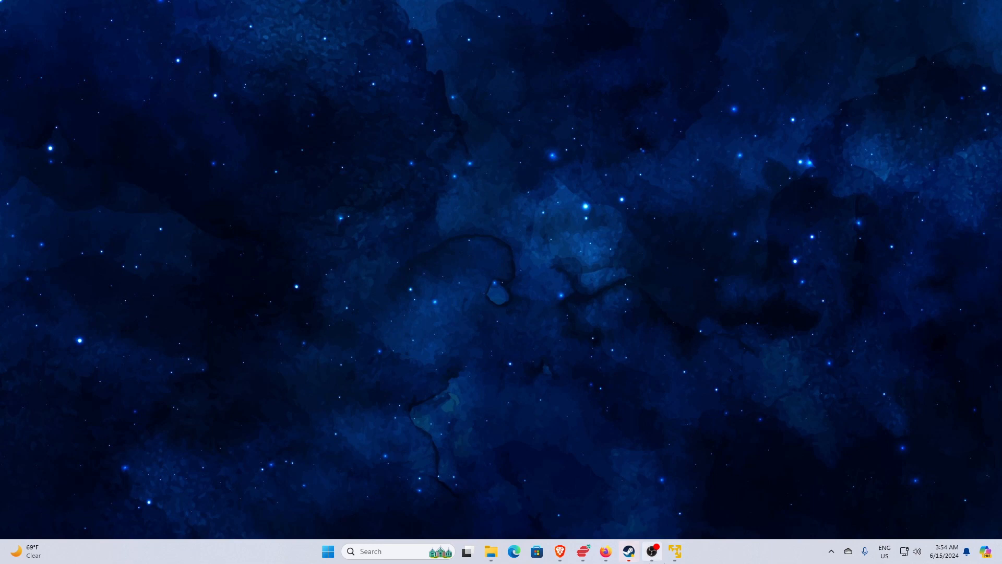
left_click(675, 551)
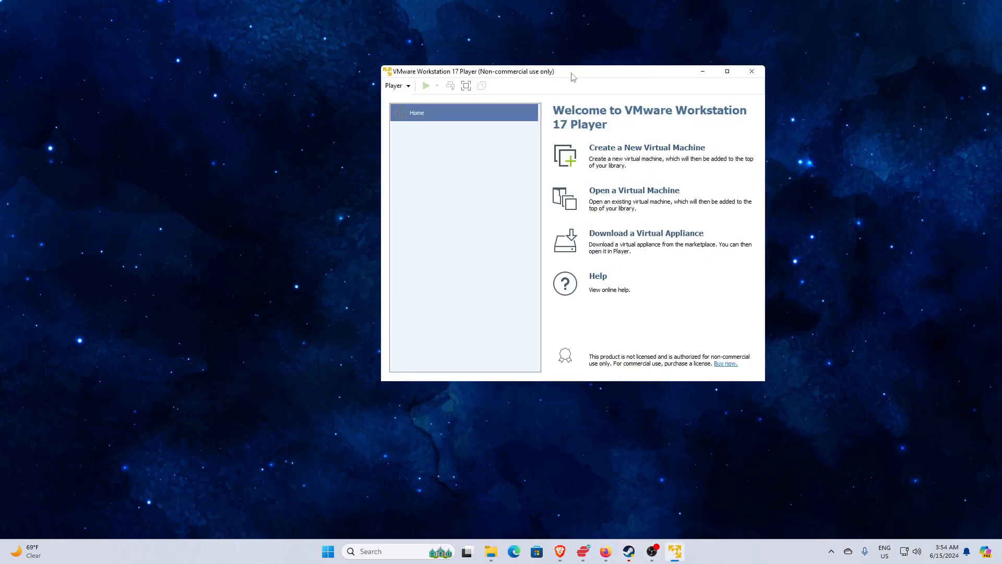
left_click_drag(573, 77, 640, 82)
Switch to File Explorer and view the 7-Zip extraction options for the kali-linux-2024.2-vmware-amd64(1) archive in Downloads.
left_click(491, 552)
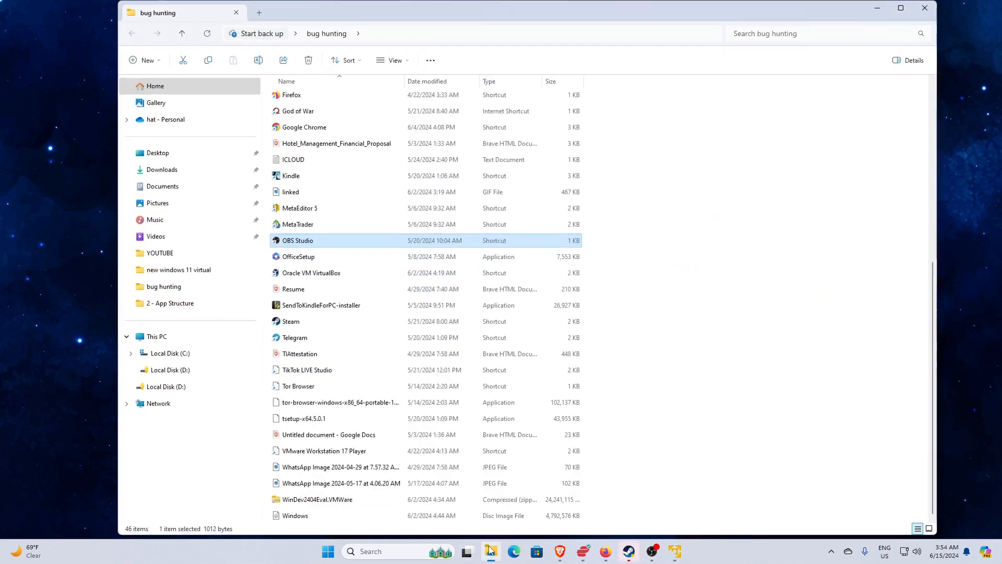
left_click(161, 169)
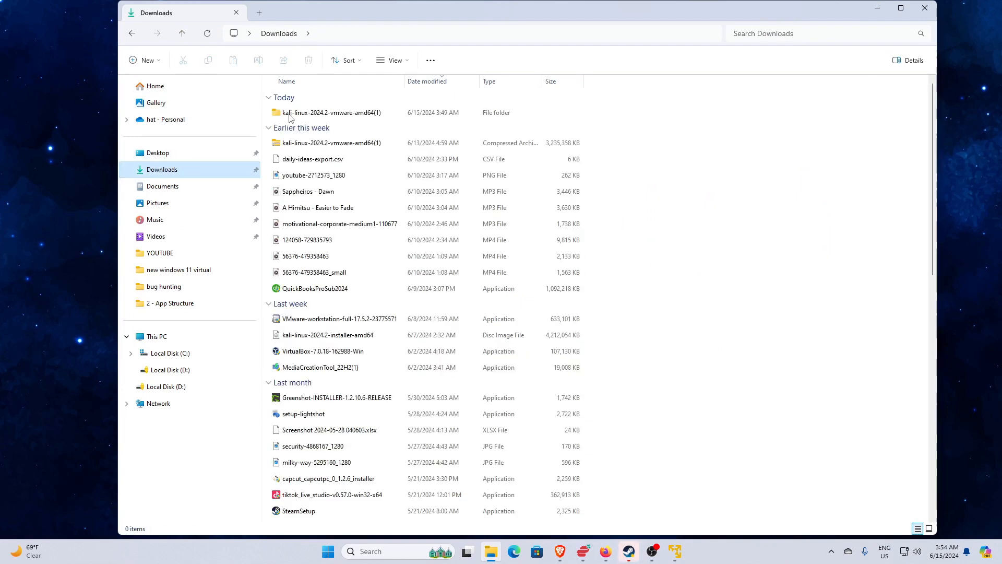
left_click(342, 145)
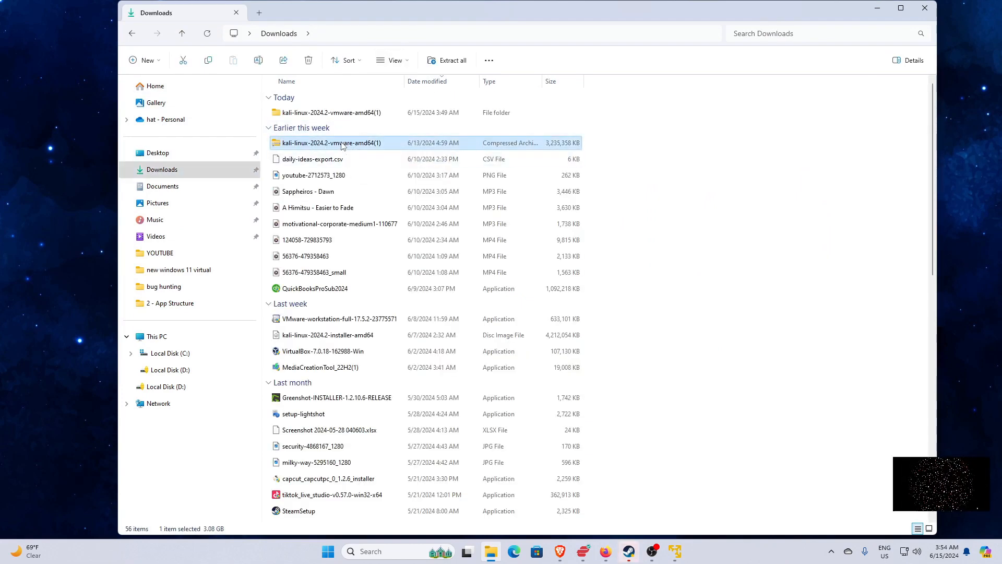
right_click(342, 145)
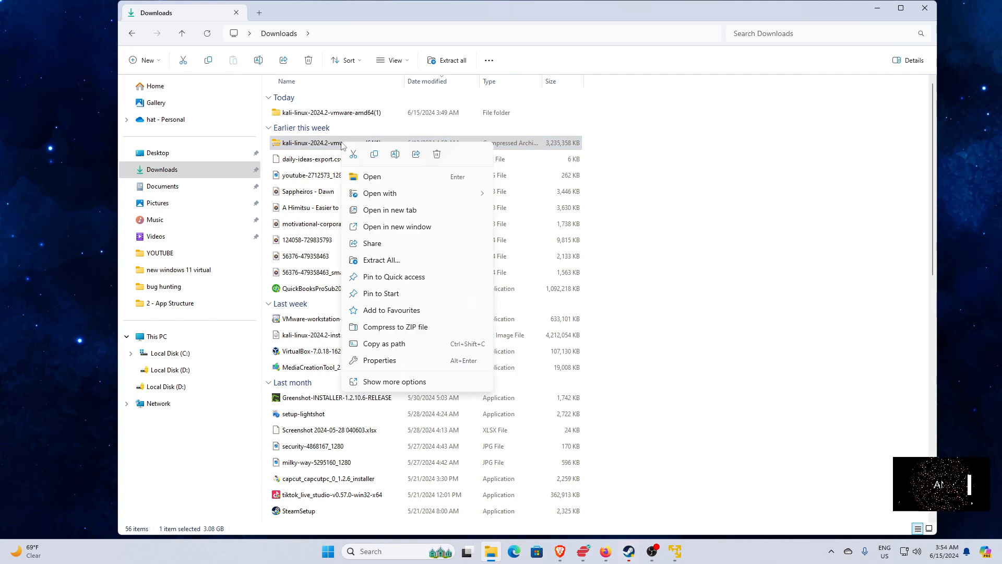
left_click(373, 380)
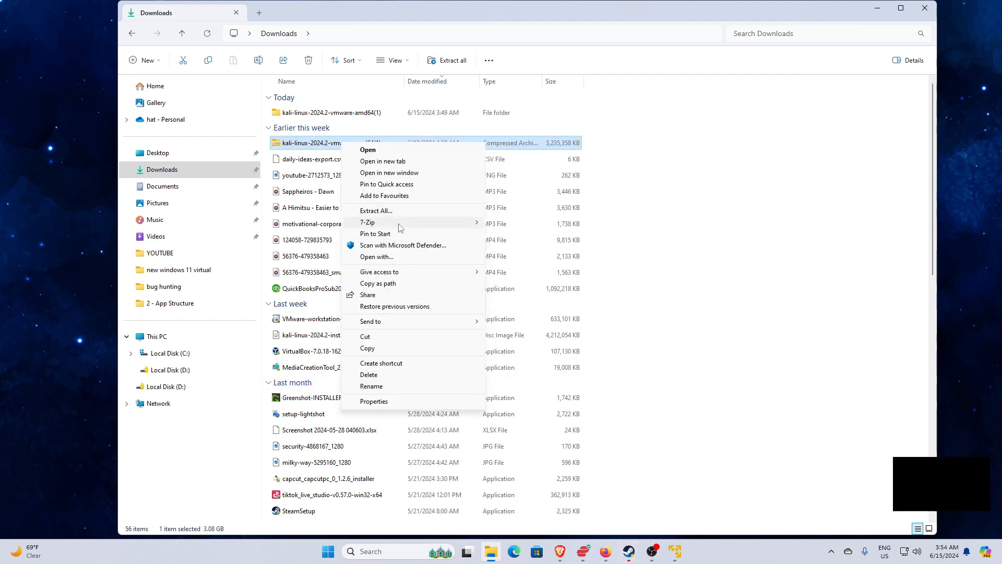
mouse_move(400, 224)
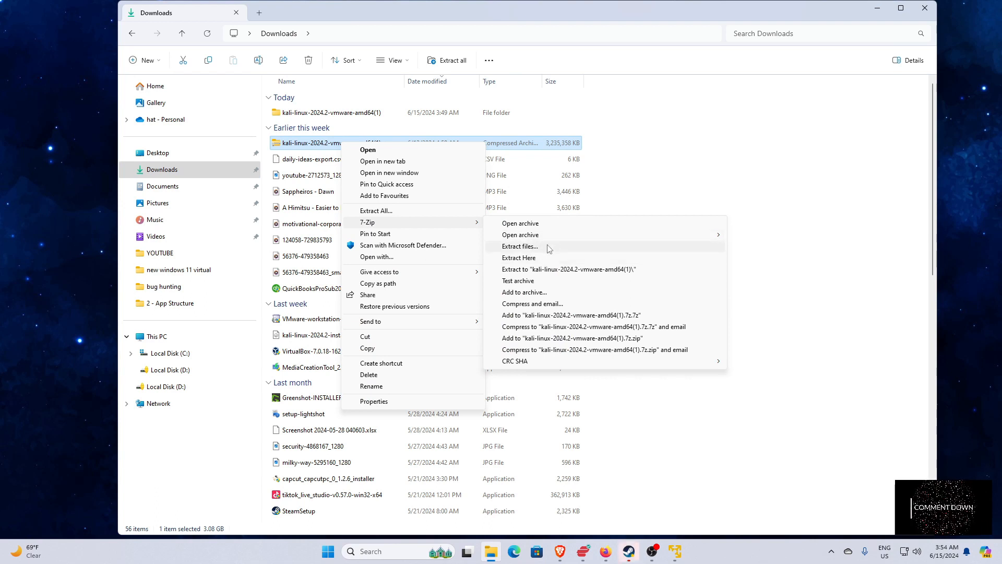
Check the contents of the extracted kali-linux-2024.2-vmware-amd64(1) folder and close File Explorer.
double_click(349, 116)
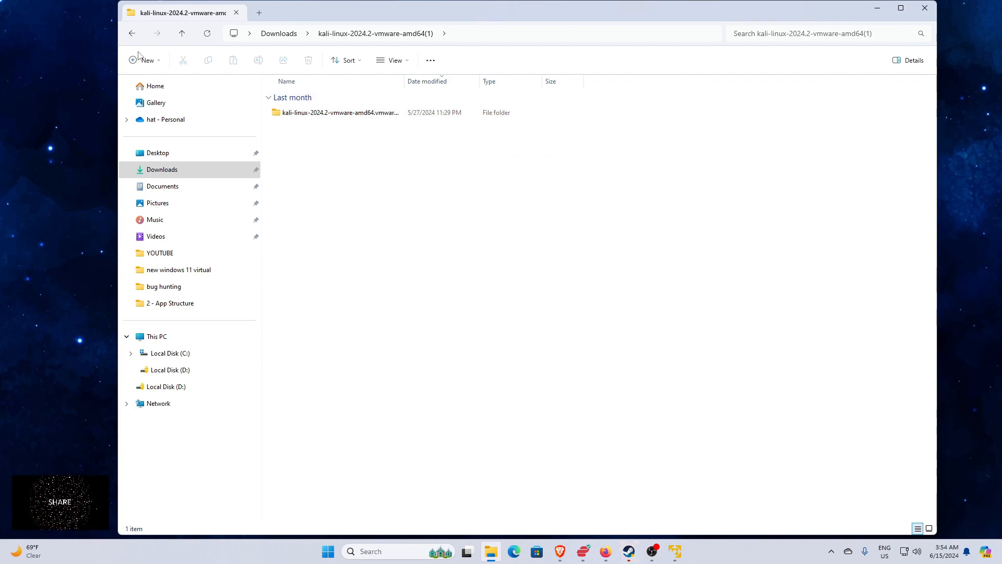
left_click(137, 34)
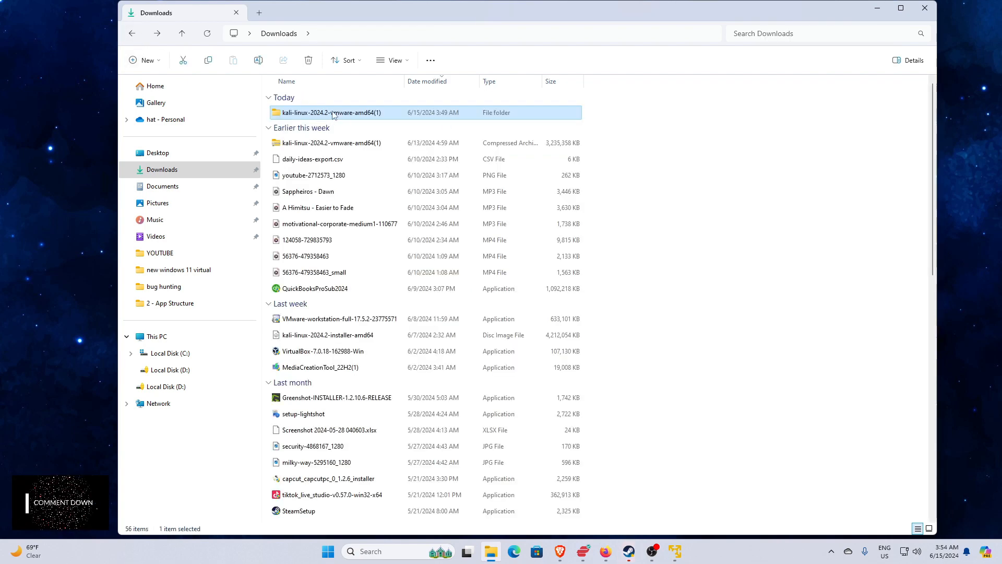
left_click(925, 8)
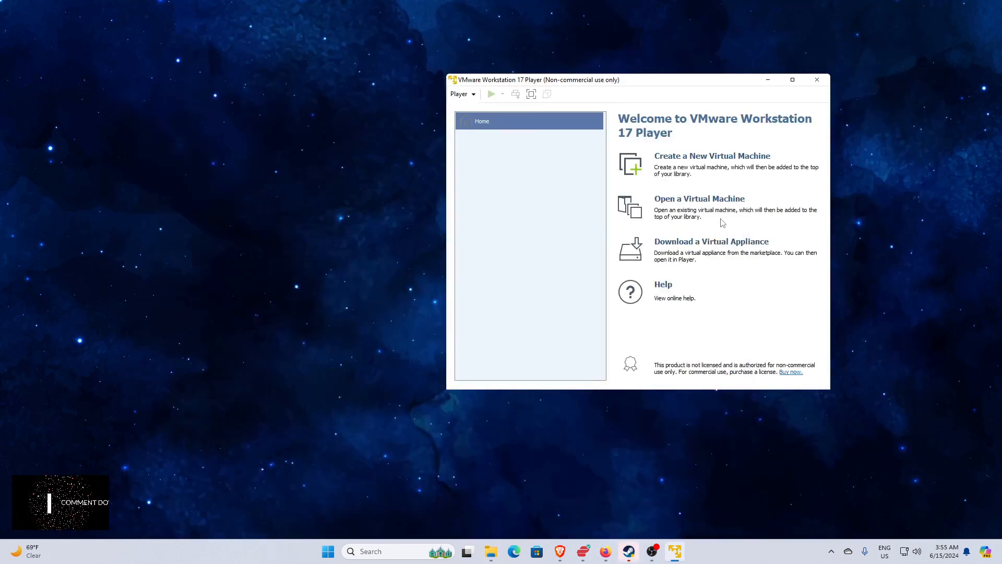
Open the existing virtual machine kali-linux-2024.2-vmware-amd64 from the extracted kali-linux-2024.2-vmware-amd64(1) folder in Downloads.
left_click(709, 200)
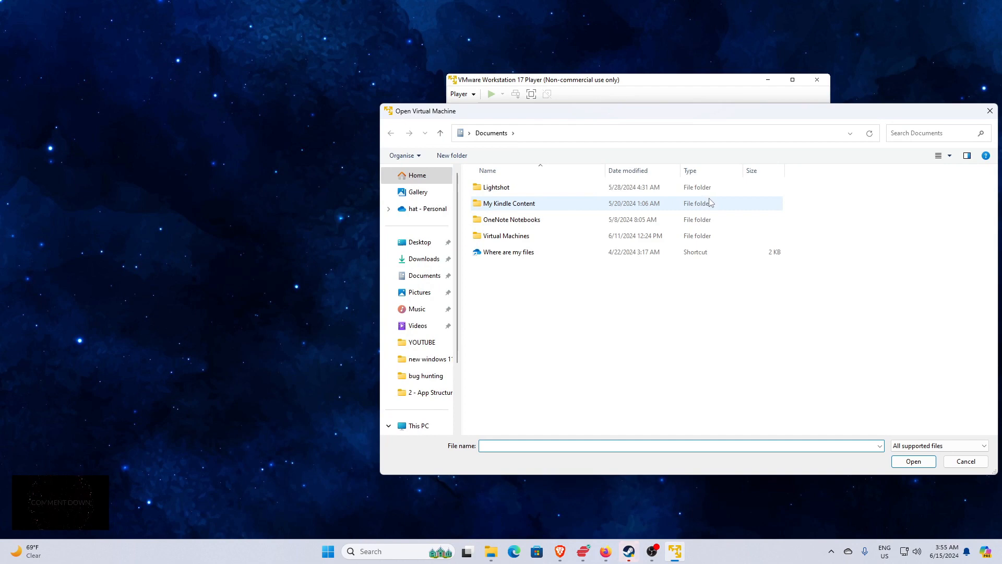
left_click(436, 264)
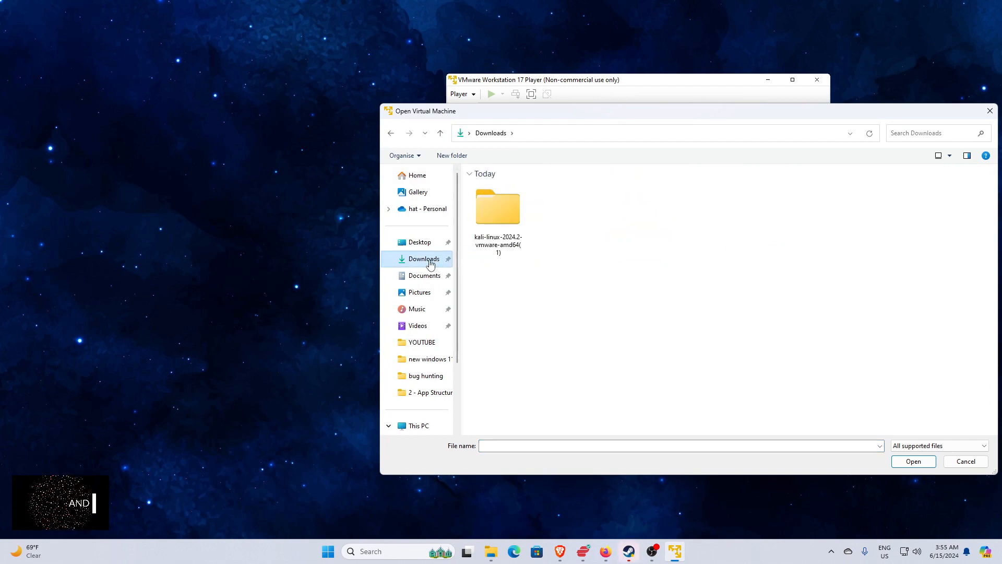
double_click(500, 203)
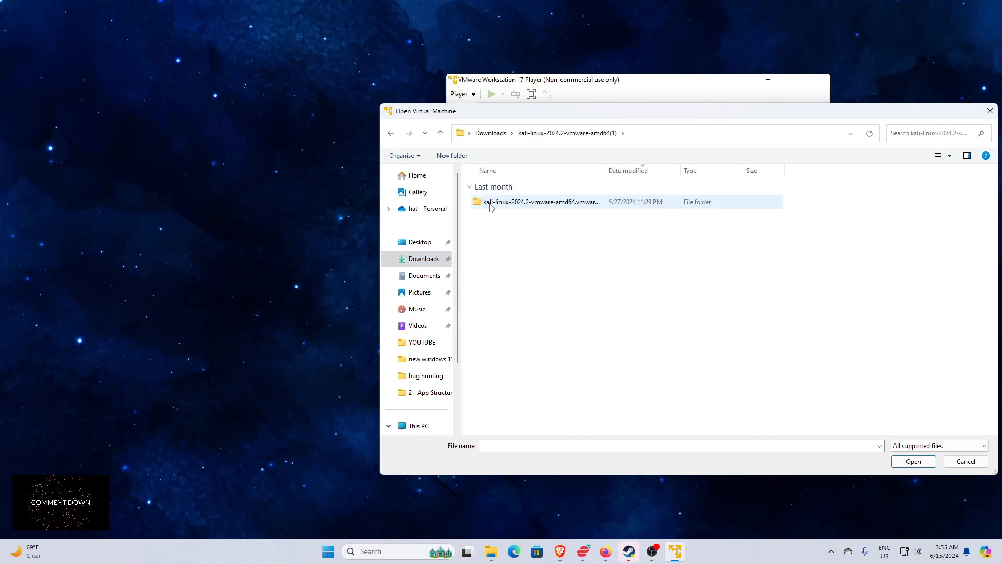
double_click(500, 202)
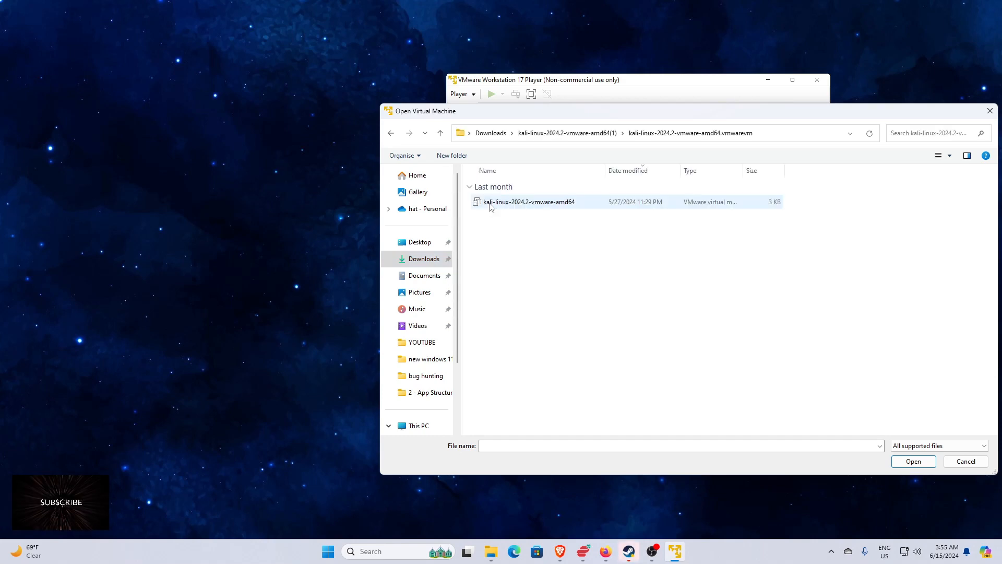
left_click(490, 207)
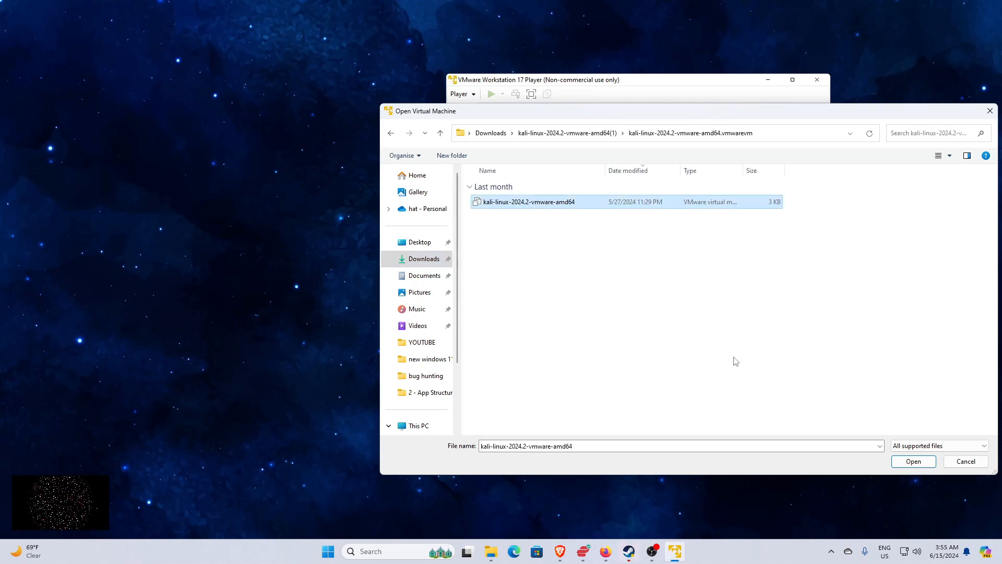
left_click(913, 461)
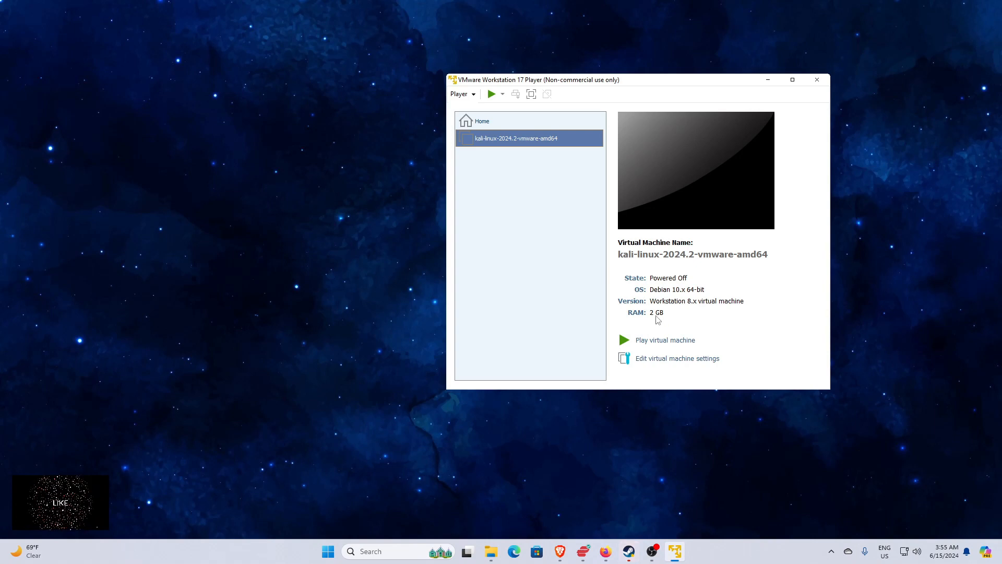
Open the Kali virtual machine's settings and review the processors, hard disk and network adapter.
left_click(666, 359)
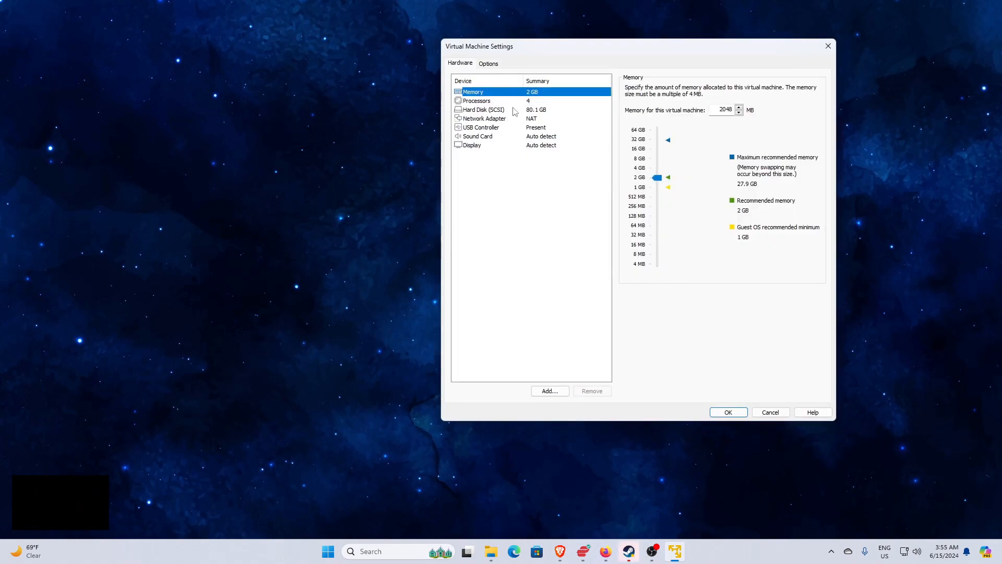
left_click(511, 103)
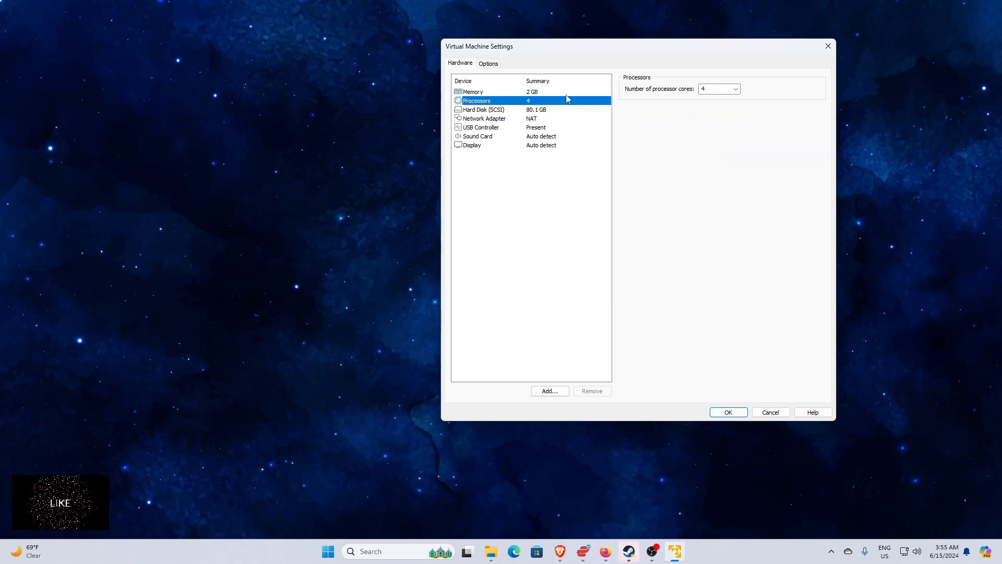
left_click(532, 117)
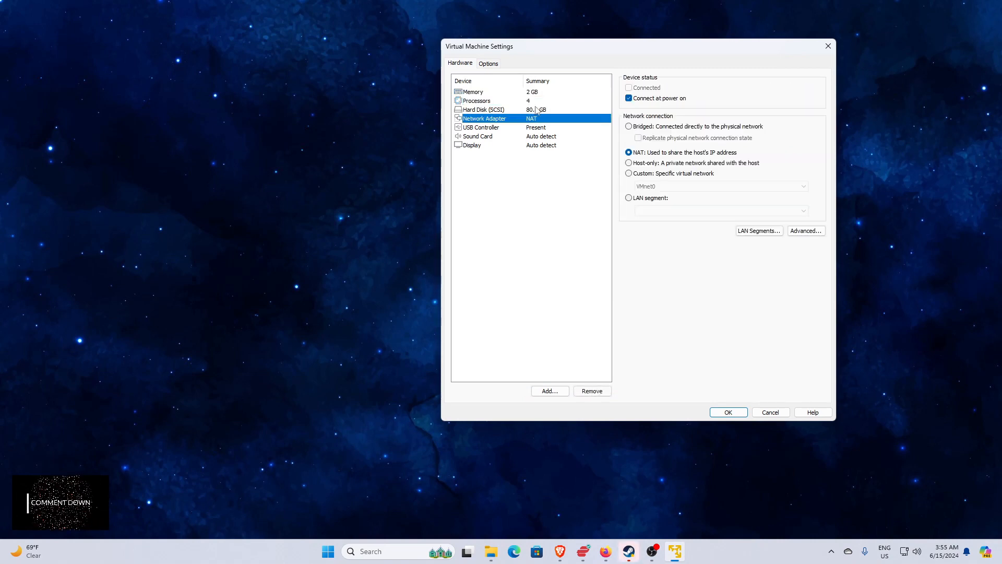
left_click(535, 109)
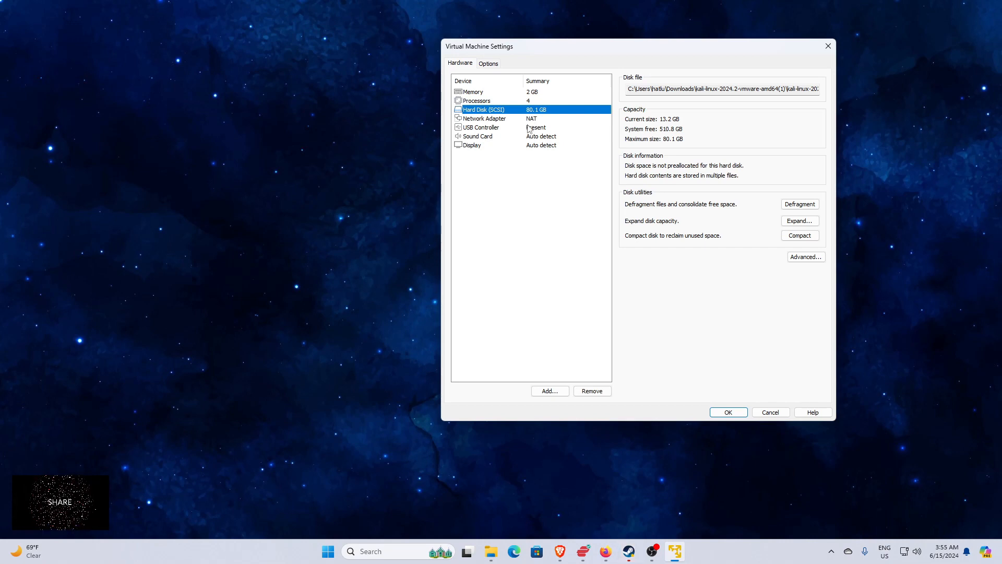
left_click(527, 121)
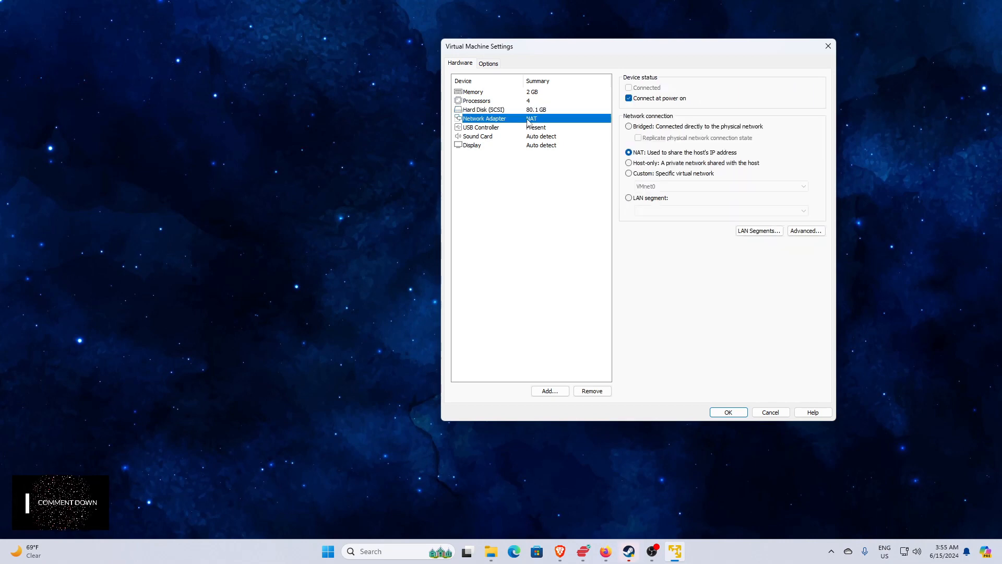
Set the virtual machine's USB controller compatibility to USB 3.1.
left_click(530, 128)
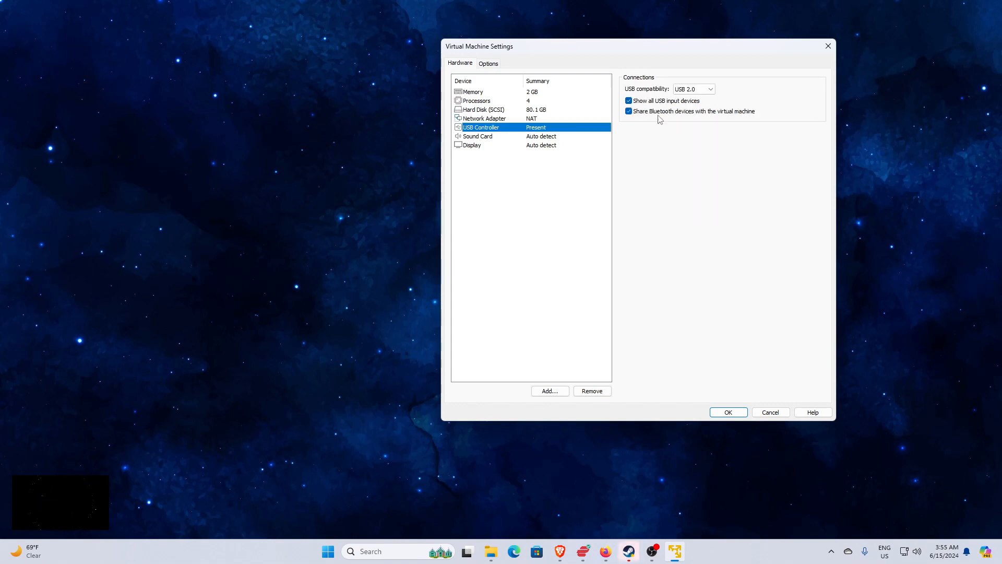
left_click(690, 93)
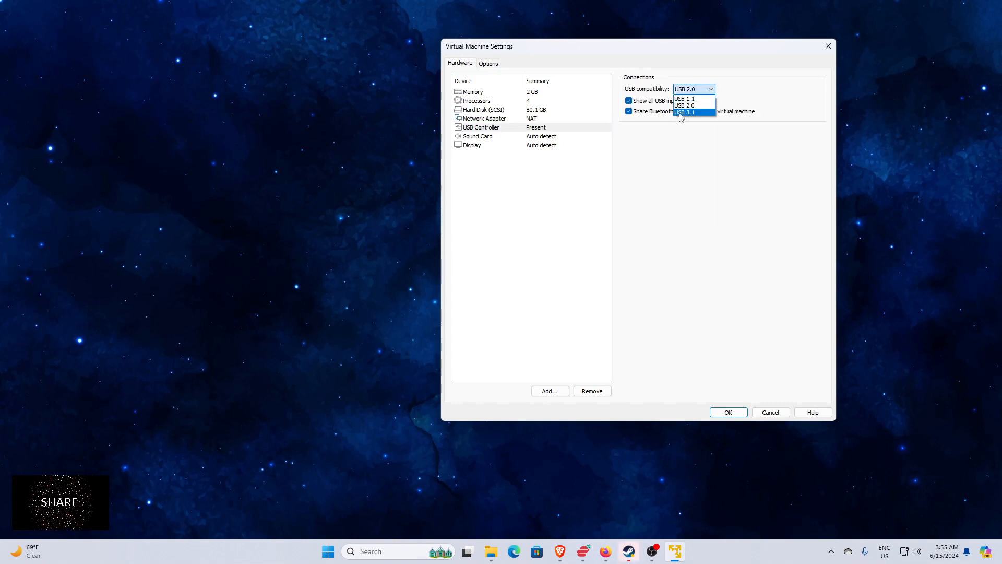
left_click(681, 114)
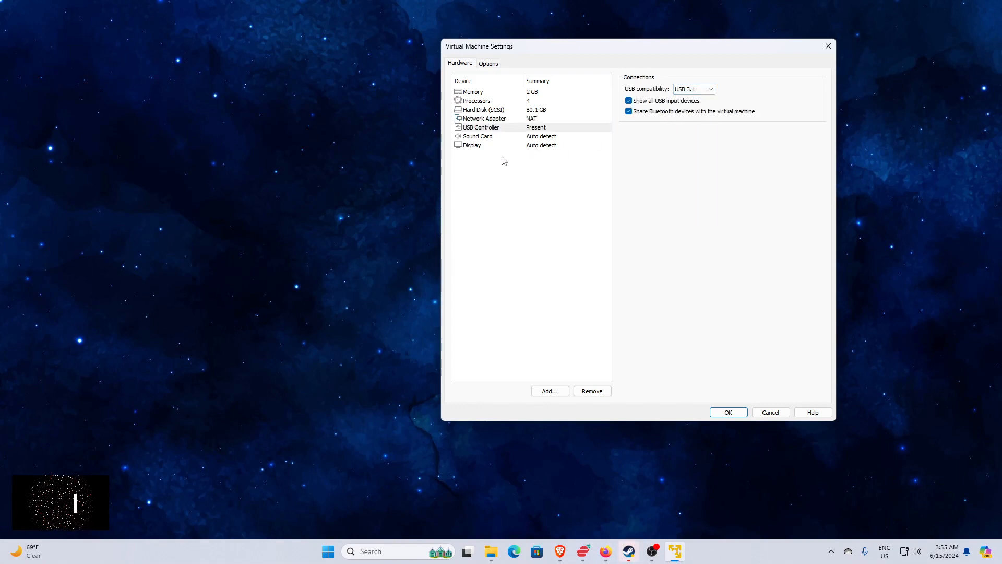
Set the virtual machine's memory to 8192 MB and save the hardware settings.
left_click(505, 93)
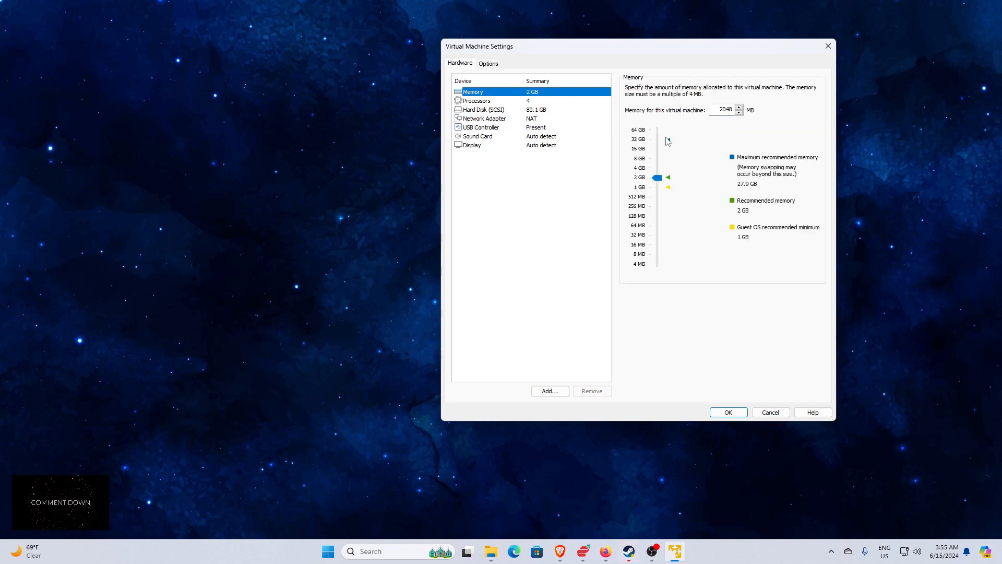
left_click_drag(660, 182, 659, 156)
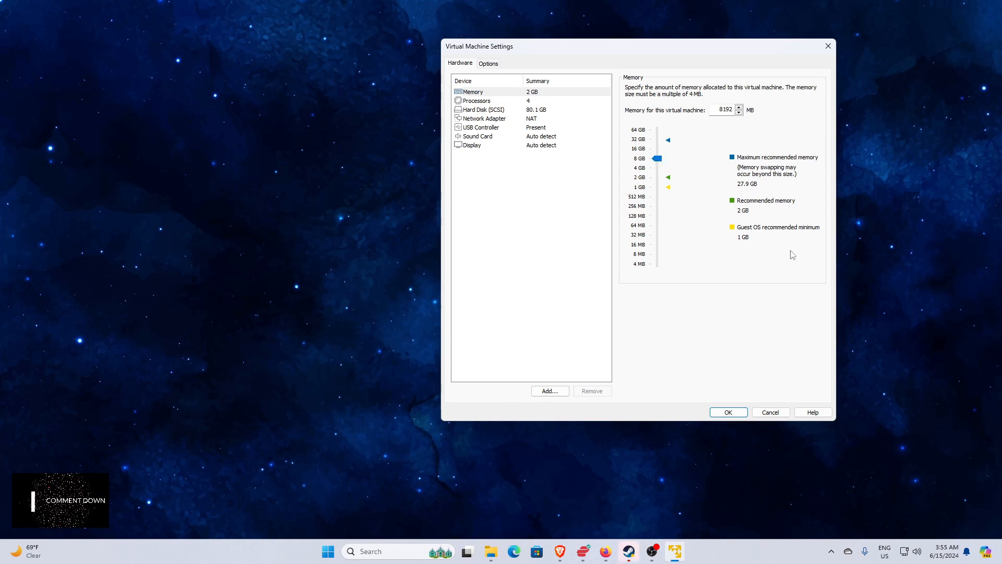
left_click(735, 414)
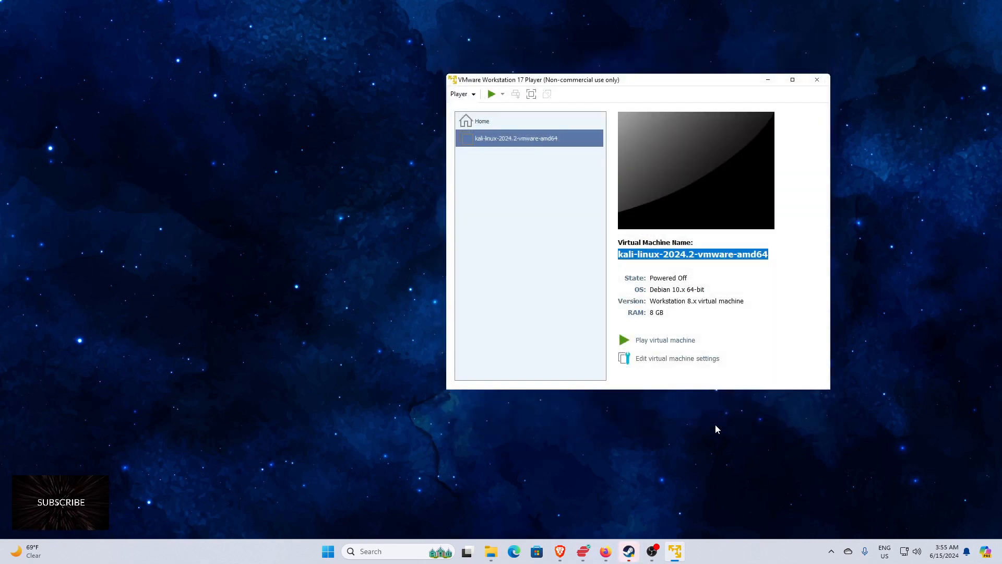
Power on the Kali virtual machine, let it boot, and maximize its window.
left_click(624, 342)
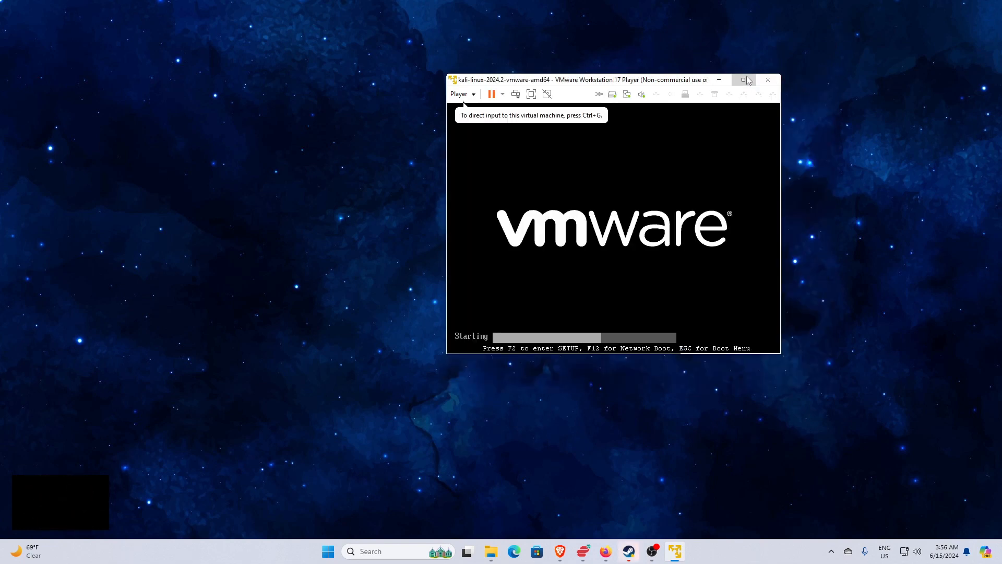
double_click(749, 80)
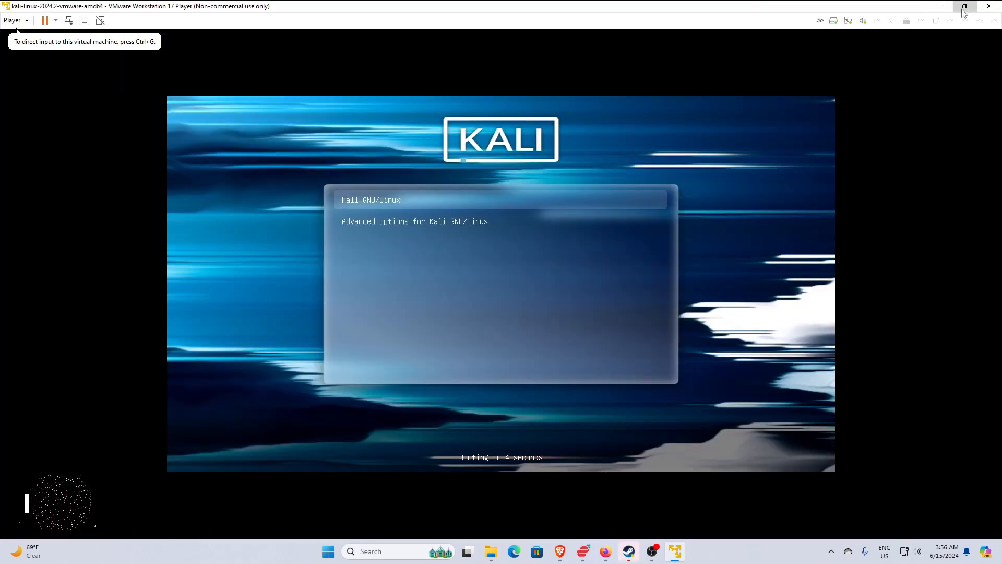
mouse_move(964, 13)
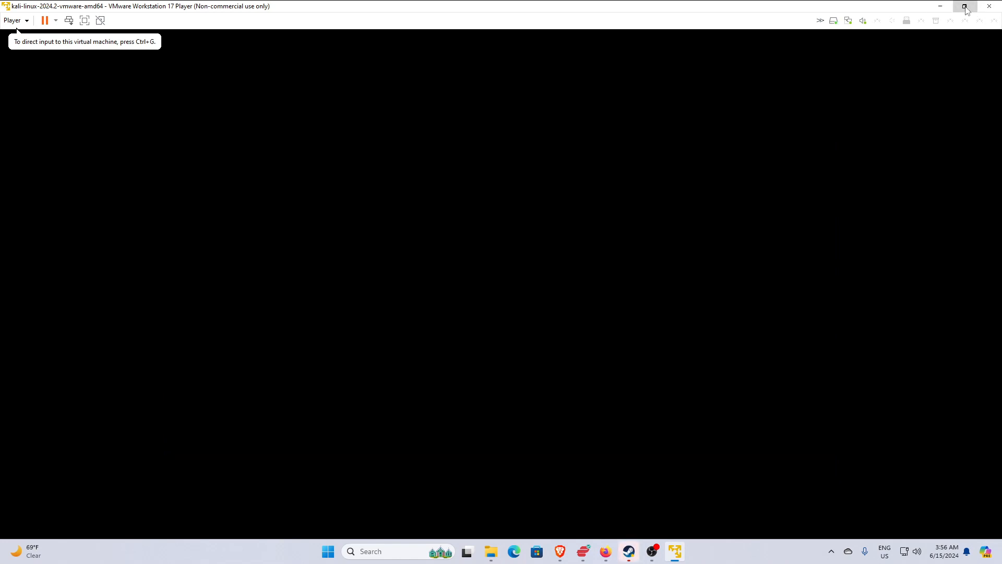
left_click(965, 6)
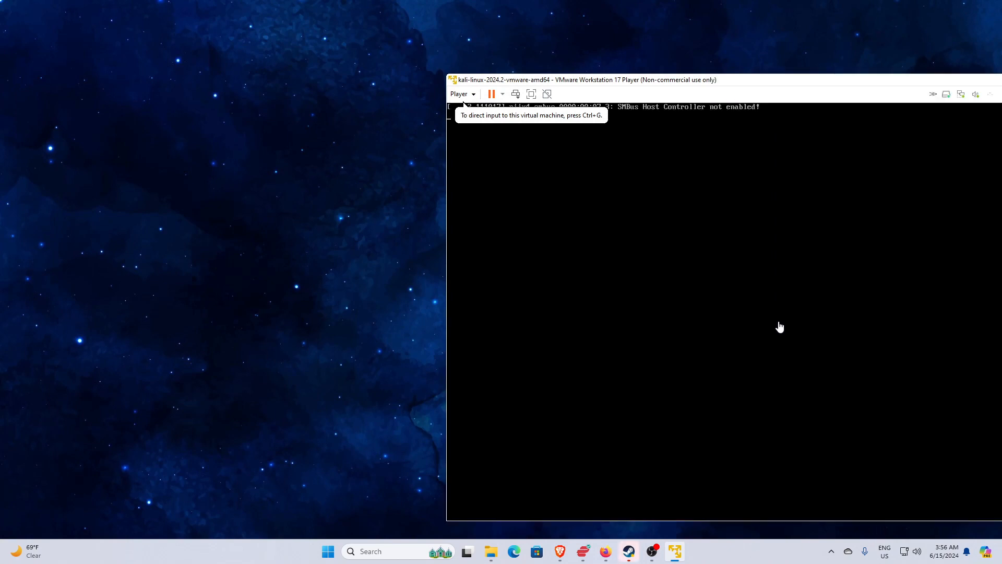
left_click_drag(857, 83, 592, 55)
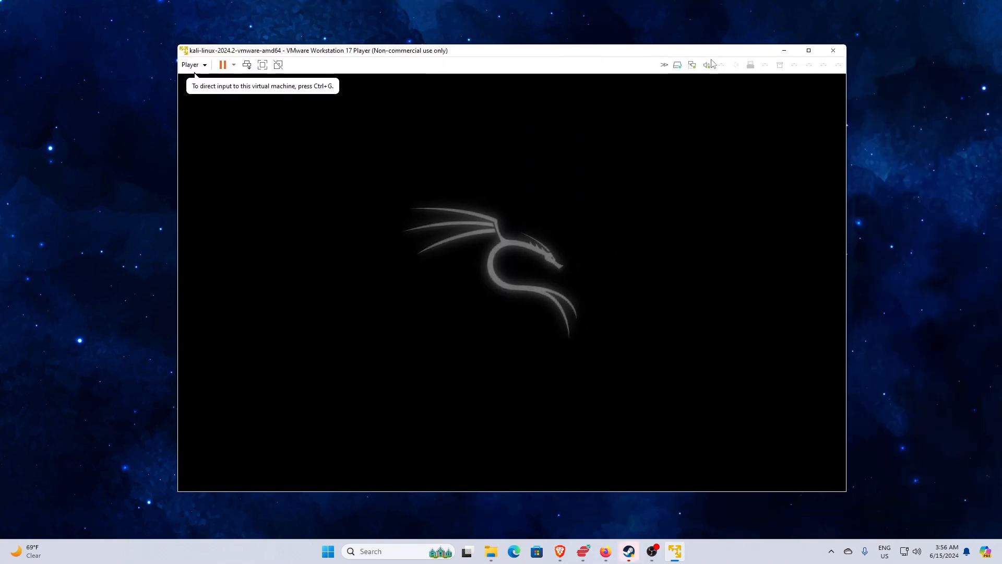
left_click(809, 52)
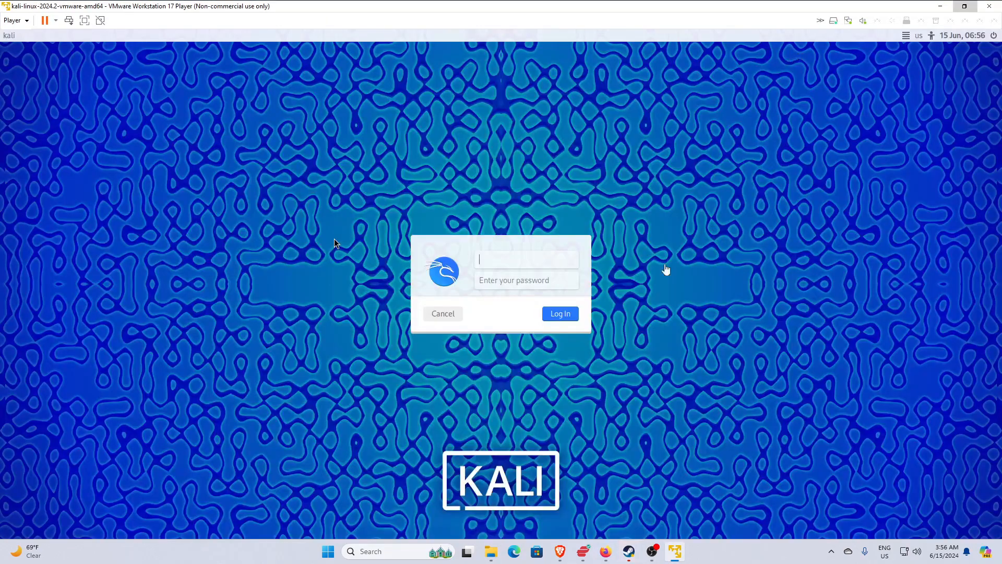
Log in to Kali Linux with the username kali and the account password.
left_click(335, 239)
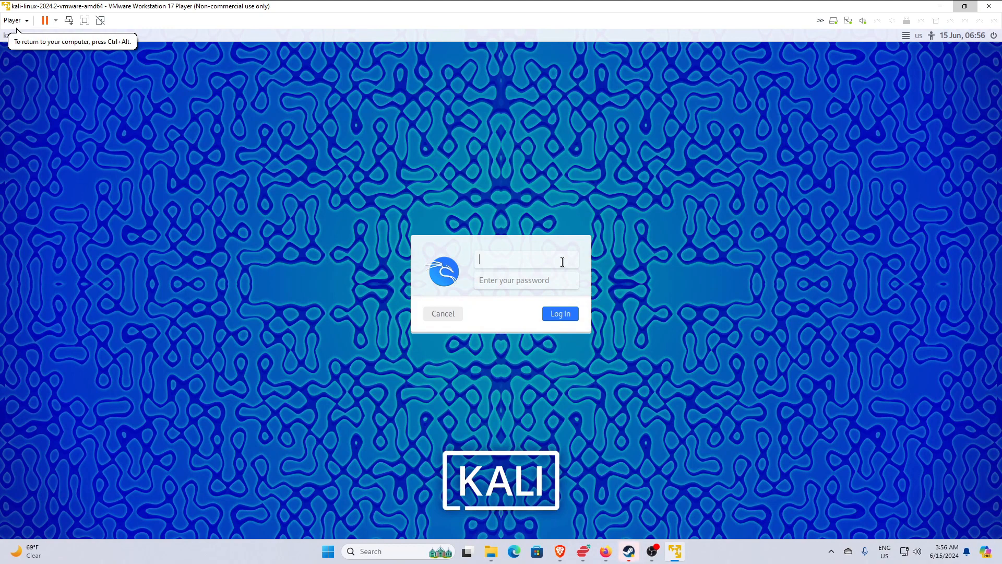
type("kali")
key("Tab")
type("kal")
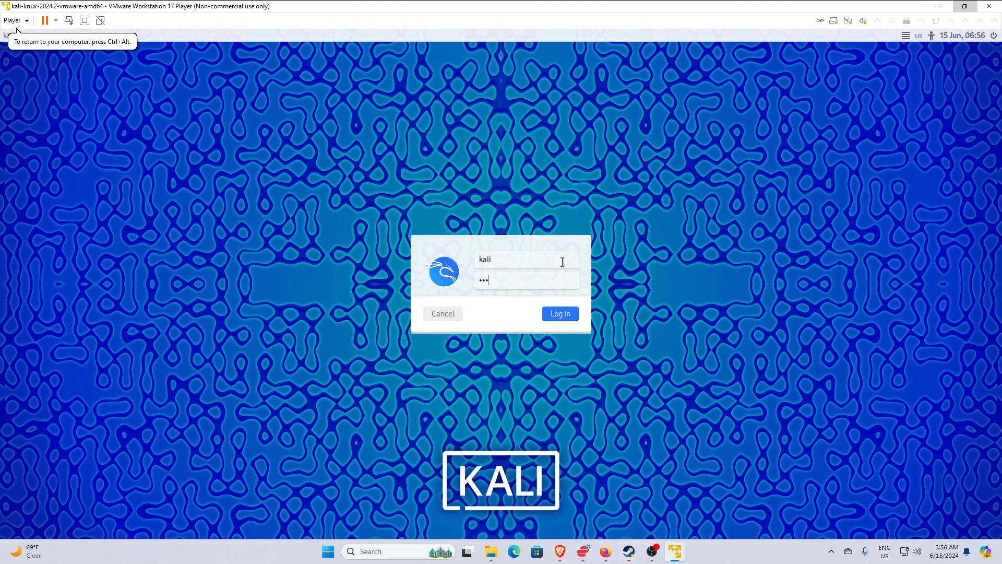
key("Return")
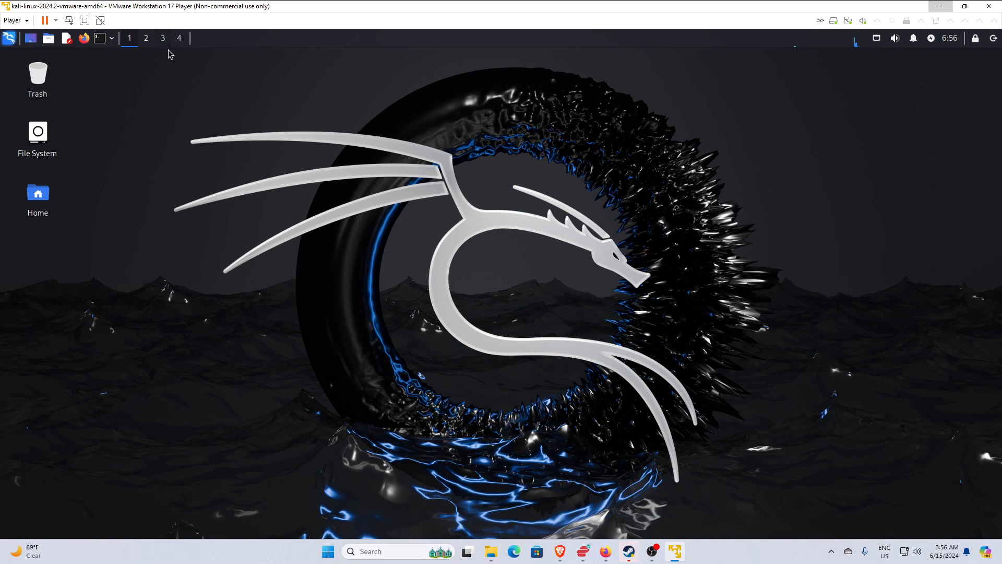
Switch the virtual machine to full screen and open a terminal from the Kali desktop.
left_click(85, 20)
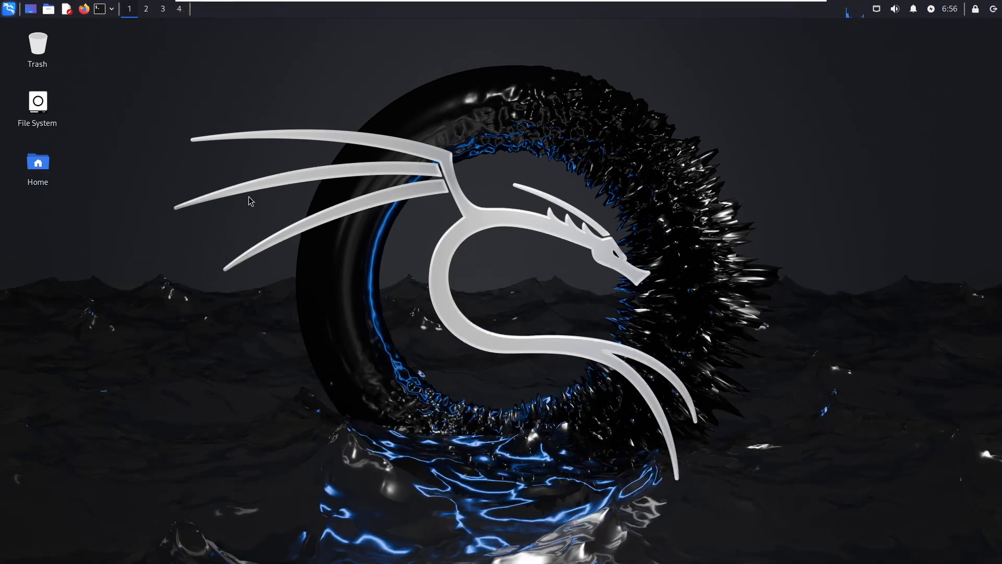
right_click(334, 65)
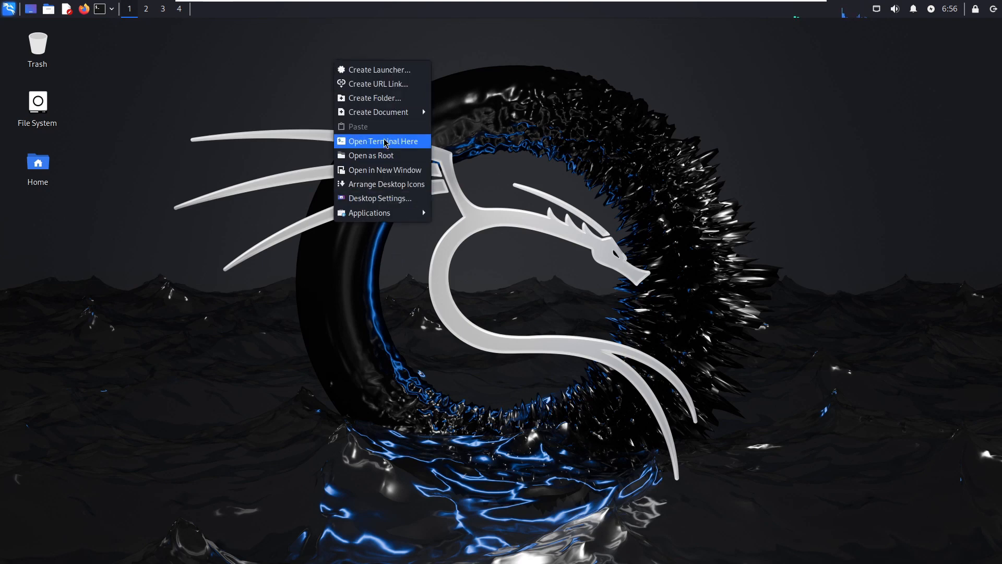
mouse_move(389, 117)
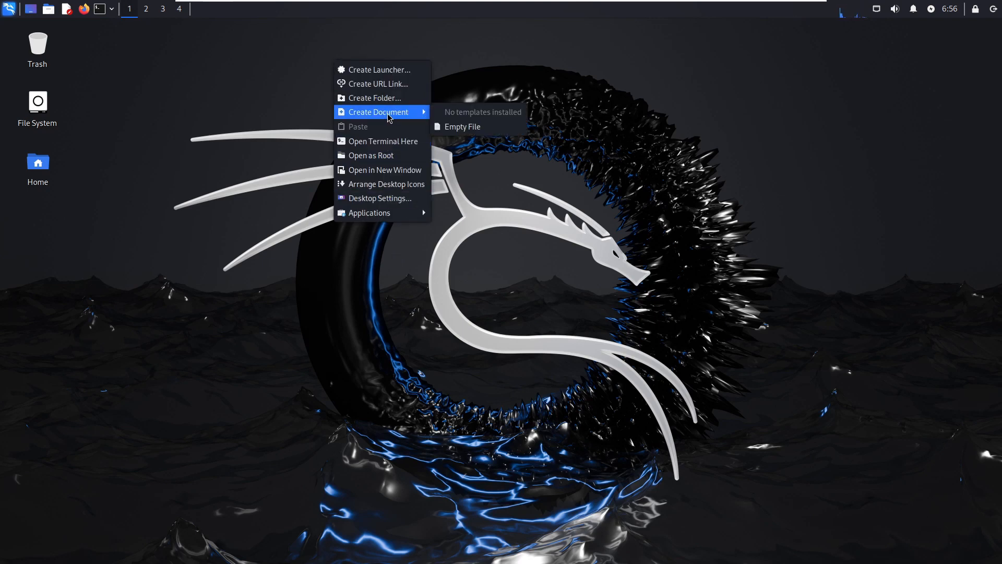
left_click(393, 142)
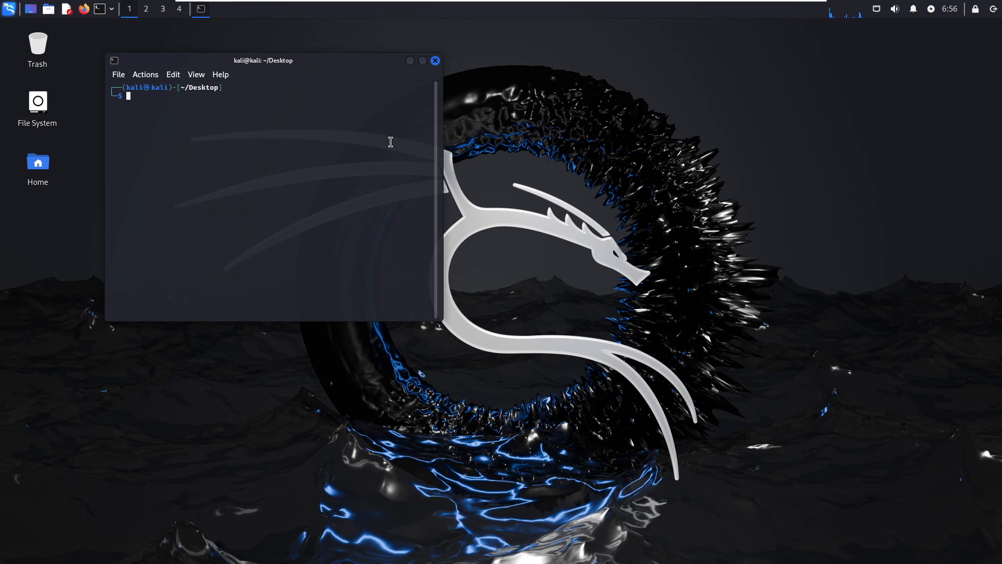
Run sudo apt update in the terminal and authenticate with the account password.
type("sudo apt update")
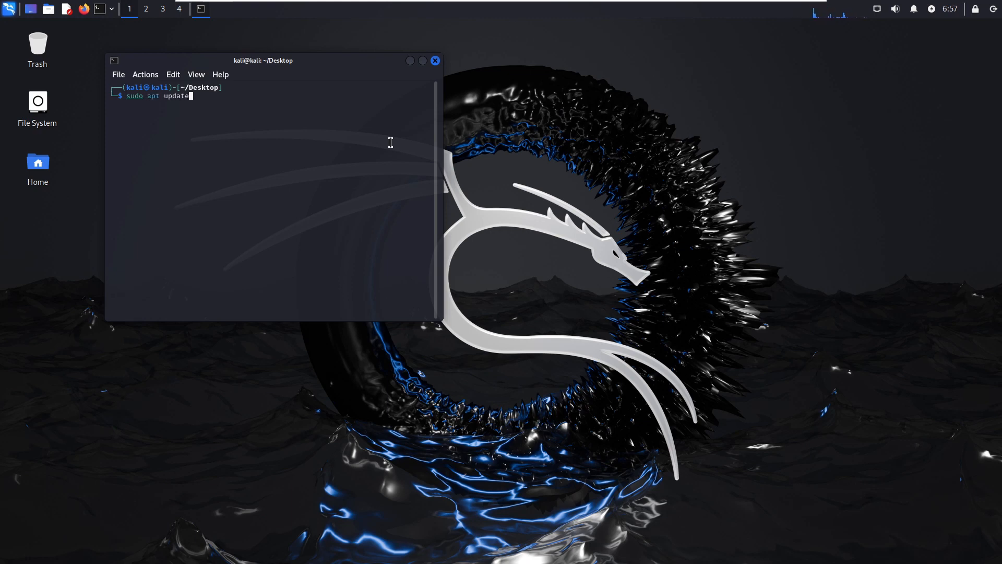
key("Return")
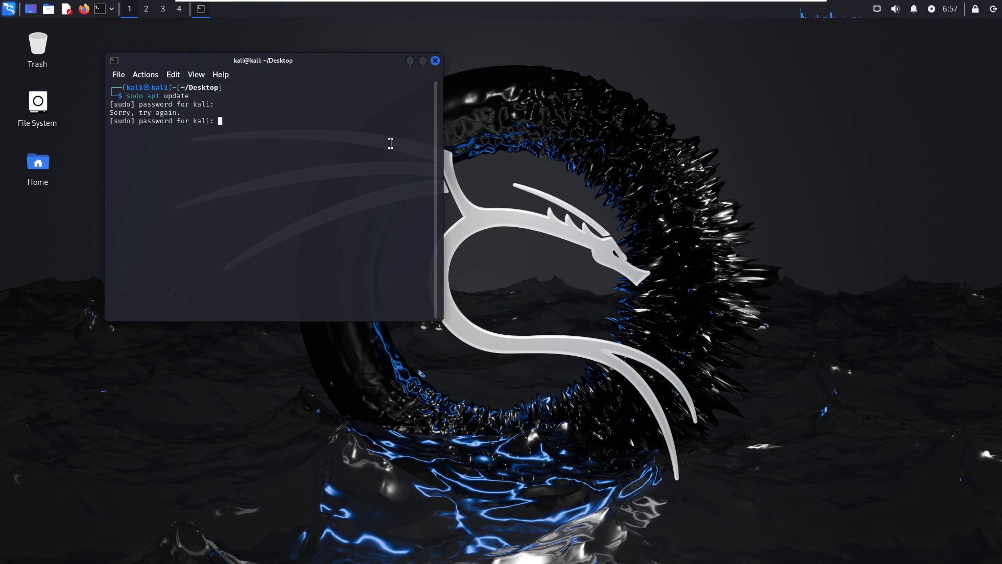
key("Return")
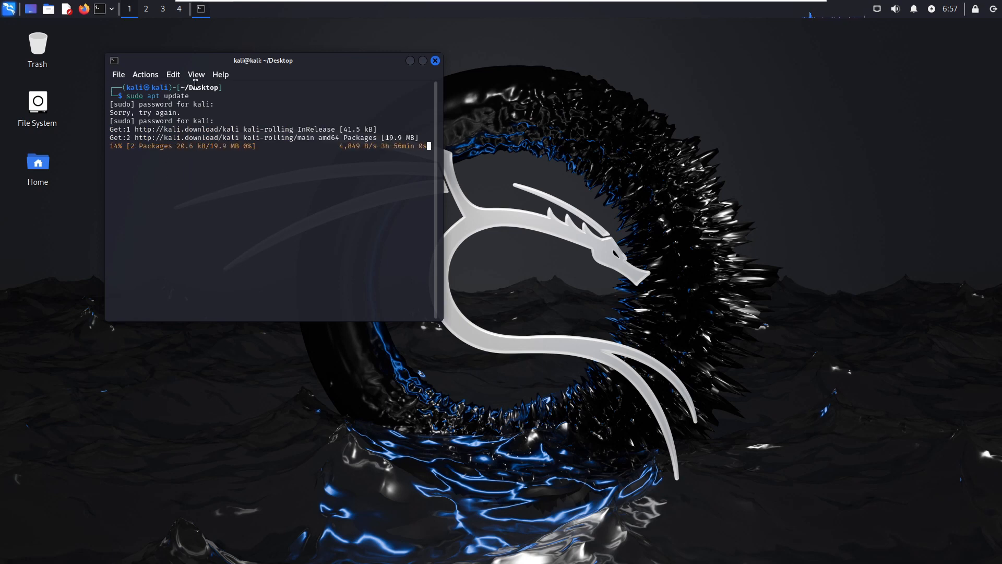
Move the terminal toward the middle of the Kali desktop and minimize the full-screen virtual machine.
left_click_drag(303, 67, 497, 86)
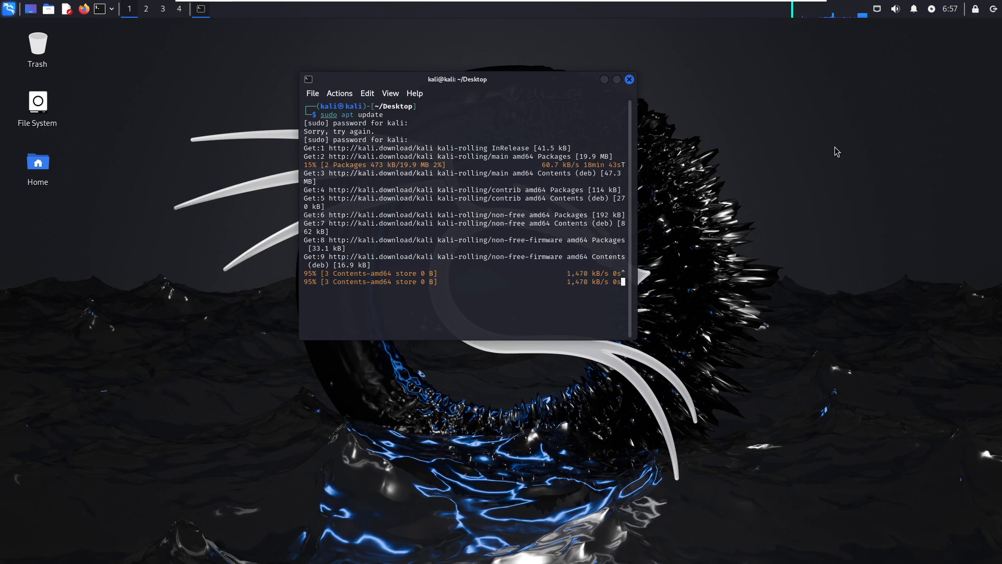
left_click(789, 8)
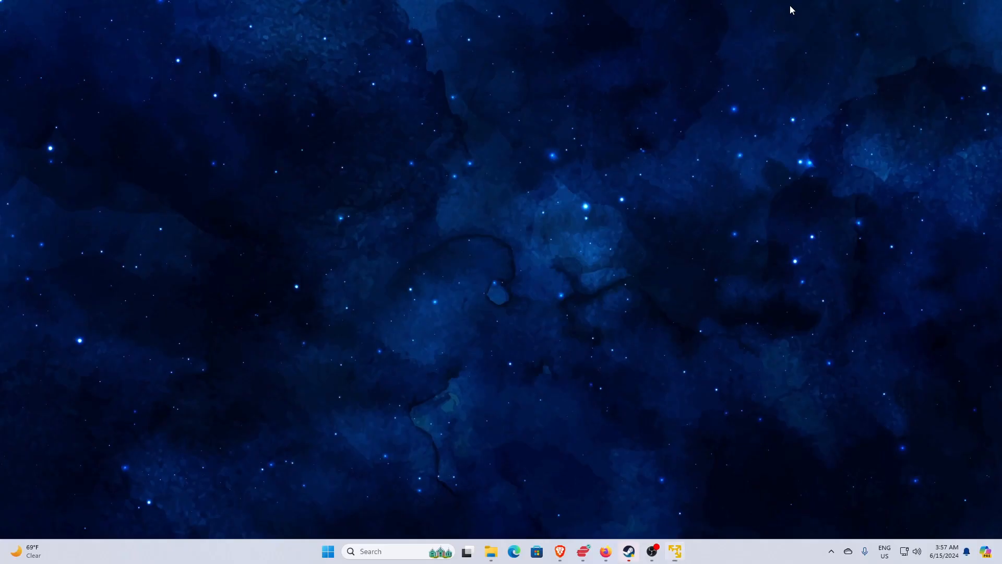